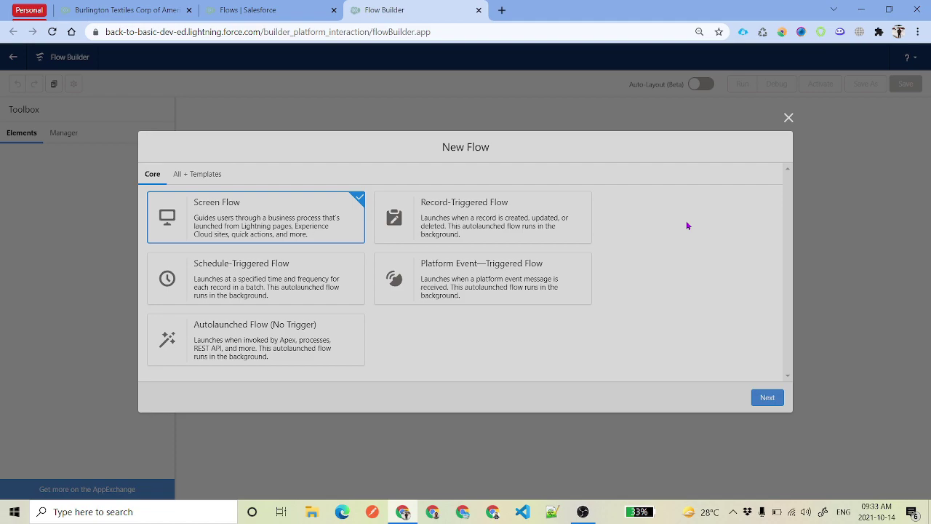
# Switch to the Burlington Textiles account page.
pyautogui.click(144, 7)
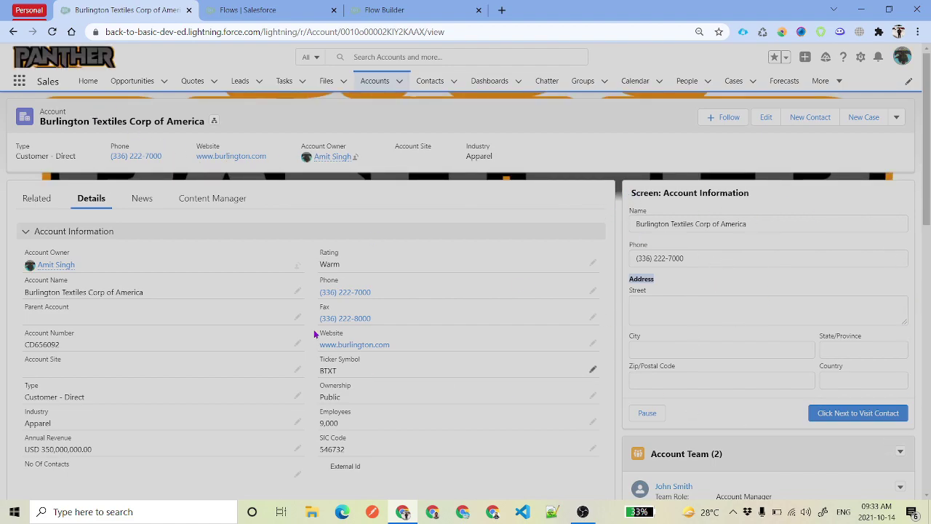
# Scroll through the Burlington Textiles details to review its billing and shipping addresses.
pyautogui.scroll(-6, 316, 333)
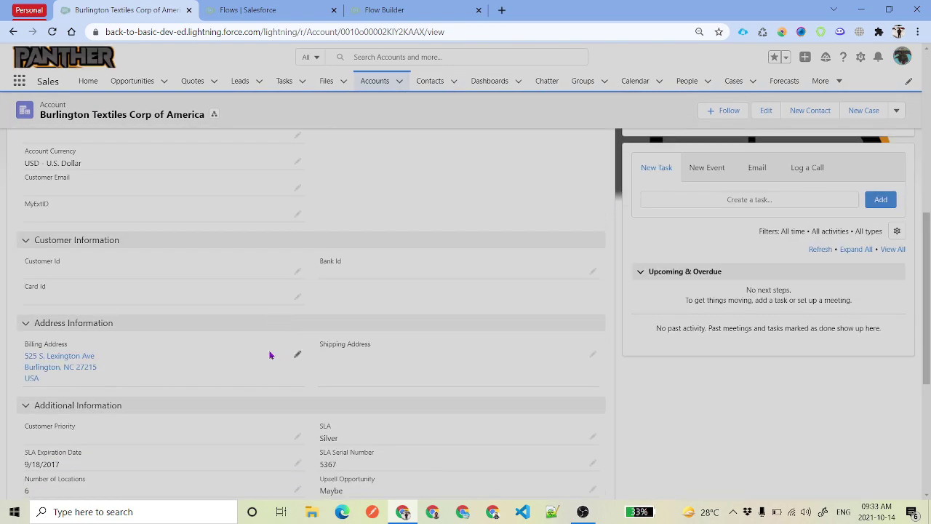
pyautogui.scroll(5, 630, 340)
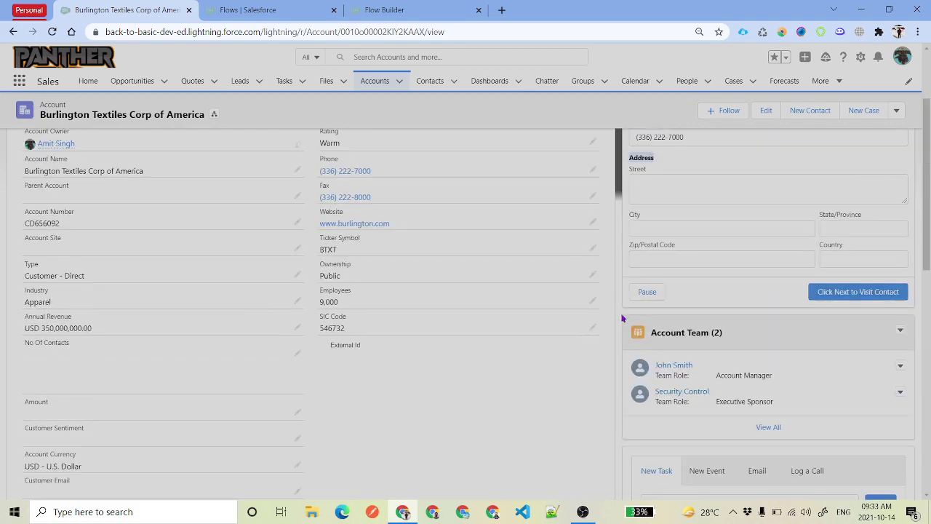
pyautogui.scroll(1, 669, 245)
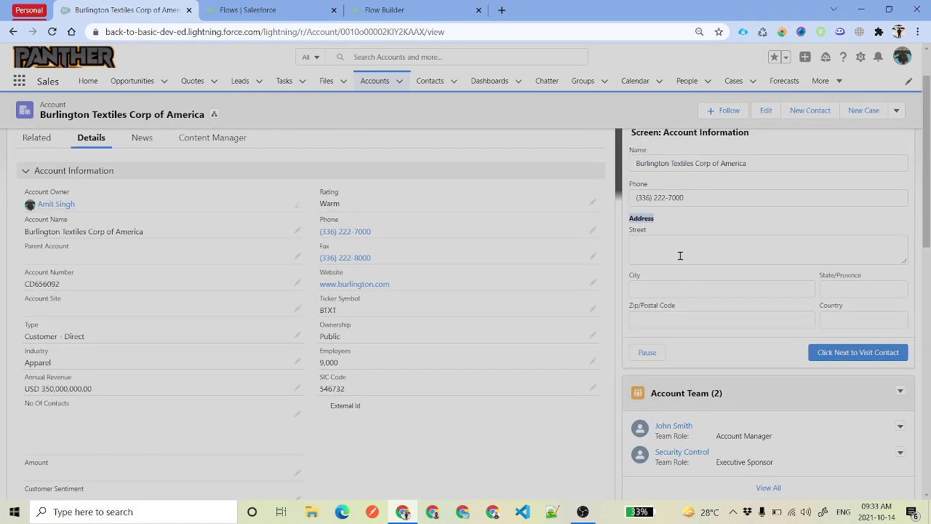
pyautogui.scroll(-5, 403, 318)
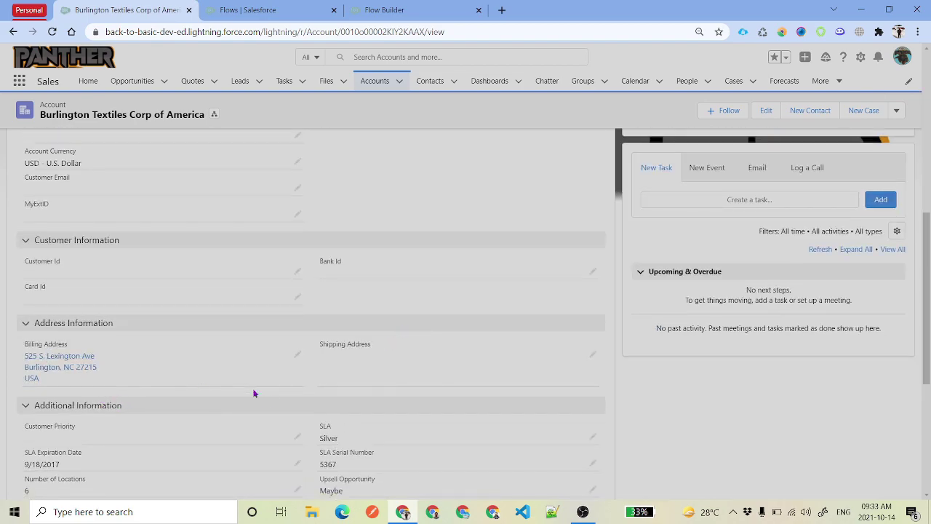
pyautogui.scroll(5, 615, 381)
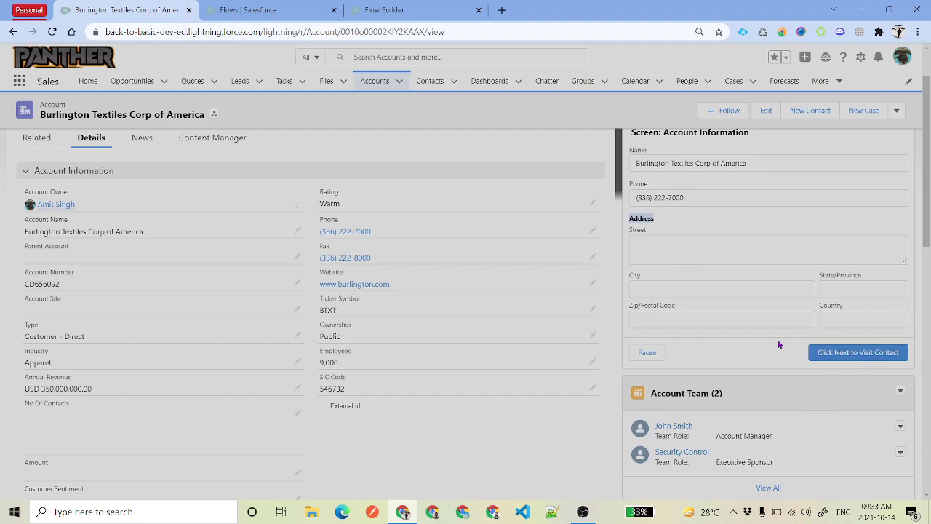
pyautogui.scroll(1, 779, 342)
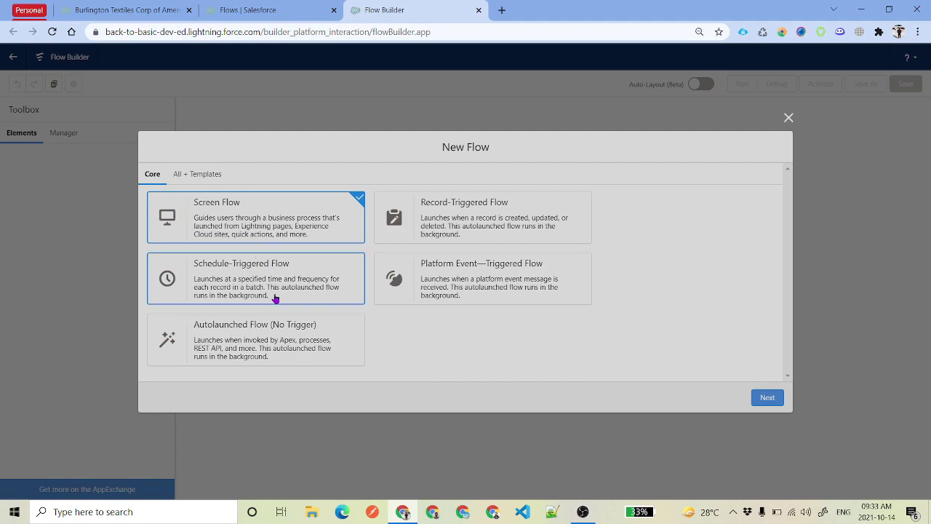
# Check the Setup list of flows, then return to the new flow dialog.
pyautogui.click(247, 9)
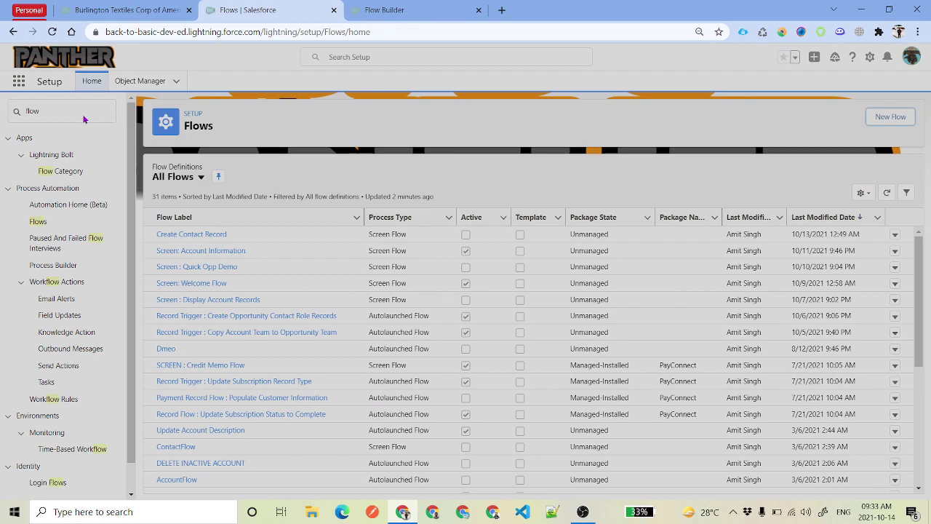
pyautogui.click(42, 221)
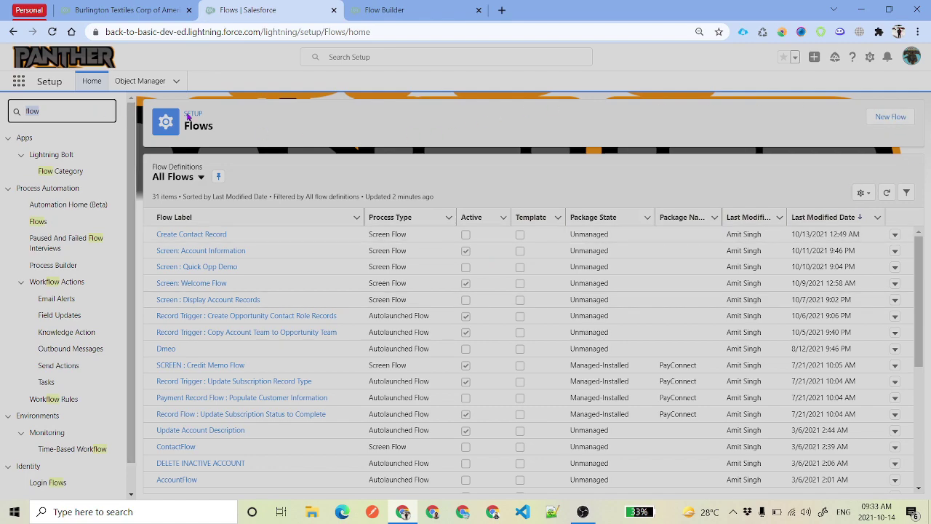
pyautogui.click(441, 6)
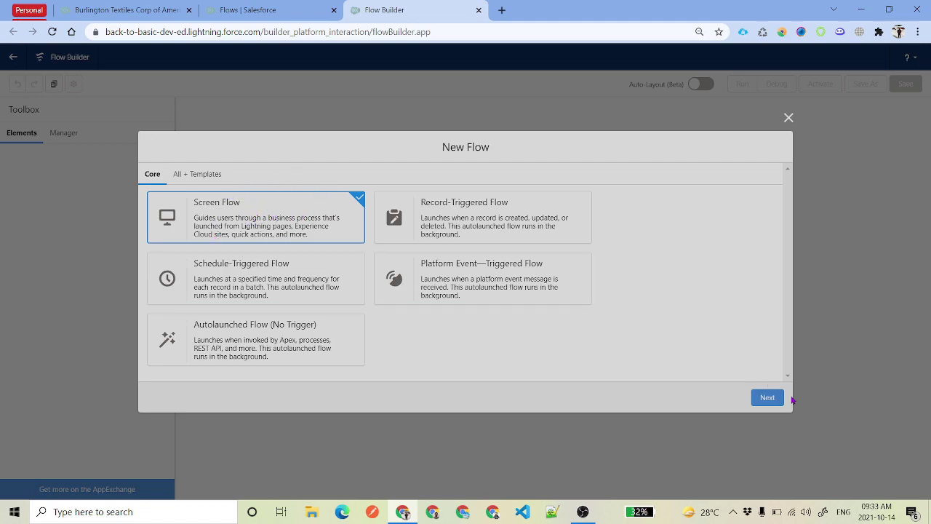
# Create the Screen Flow on an Auto-Layout canvas, adding nothing after Start.
pyautogui.click(768, 398)
pyautogui.click(545, 262)
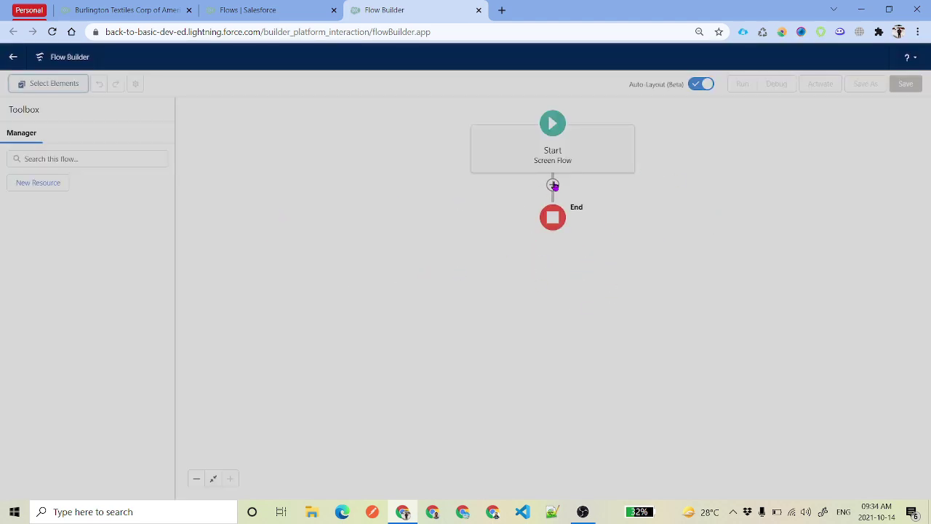
pyautogui.click(553, 185)
pyautogui.click(300, 181)
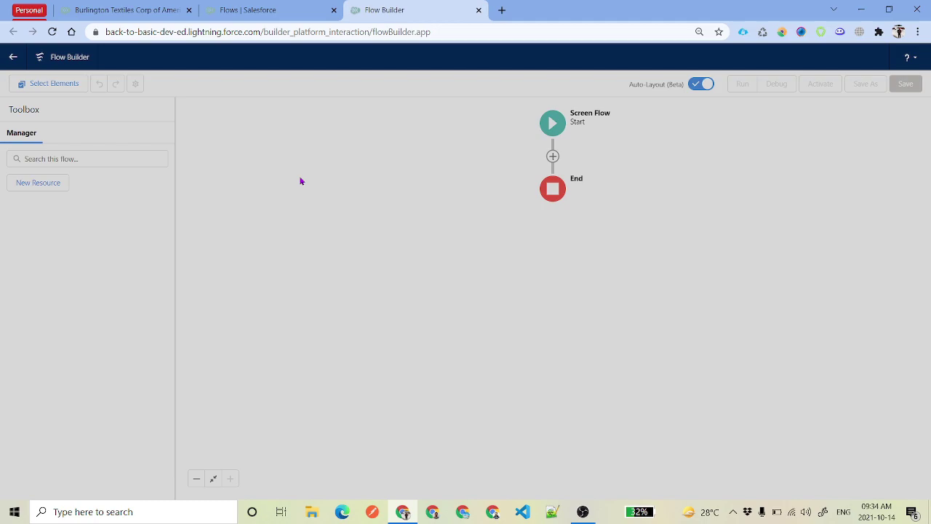
# Create a Text variable named recordId that is available for input.
pyautogui.click(28, 187)
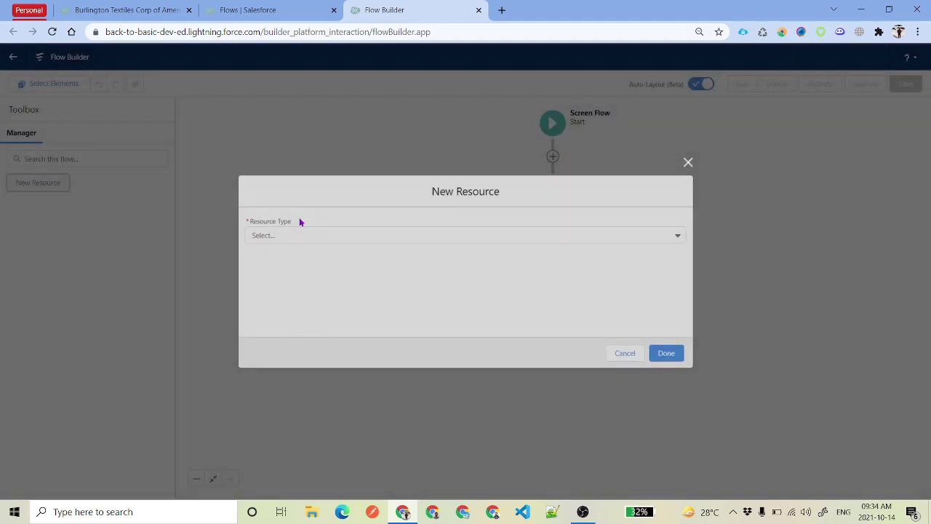
pyautogui.click(311, 237)
pyautogui.click(309, 256)
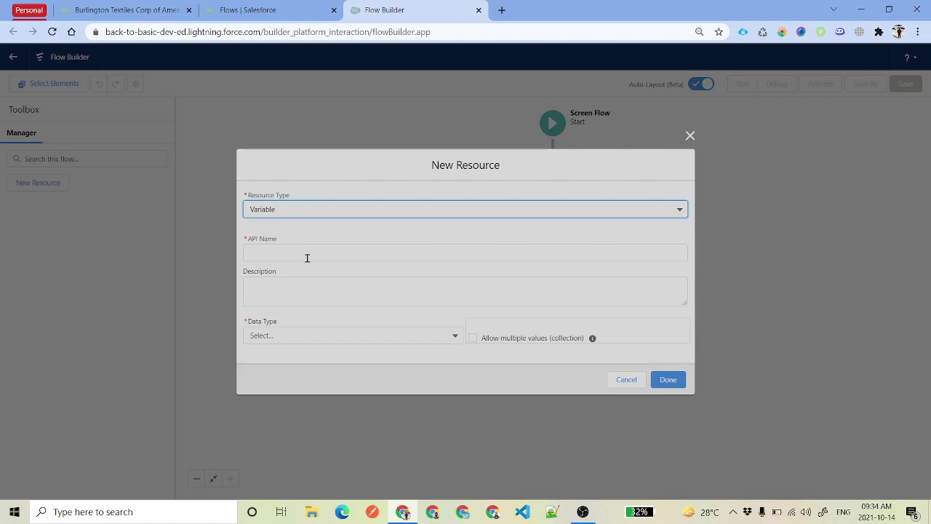
pyautogui.click(304, 253)
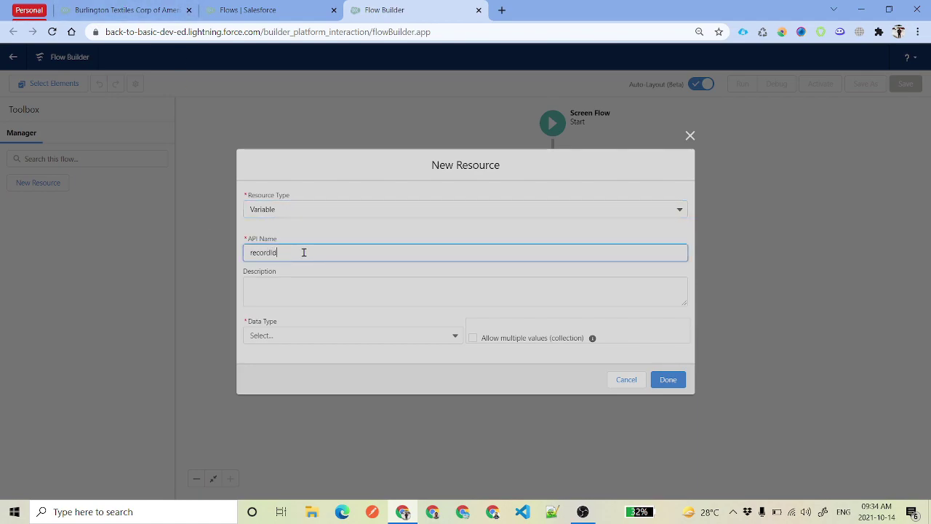
pyautogui.write('recordId')
pyautogui.moveTo(297, 255); pyautogui.dragTo(197, 256)
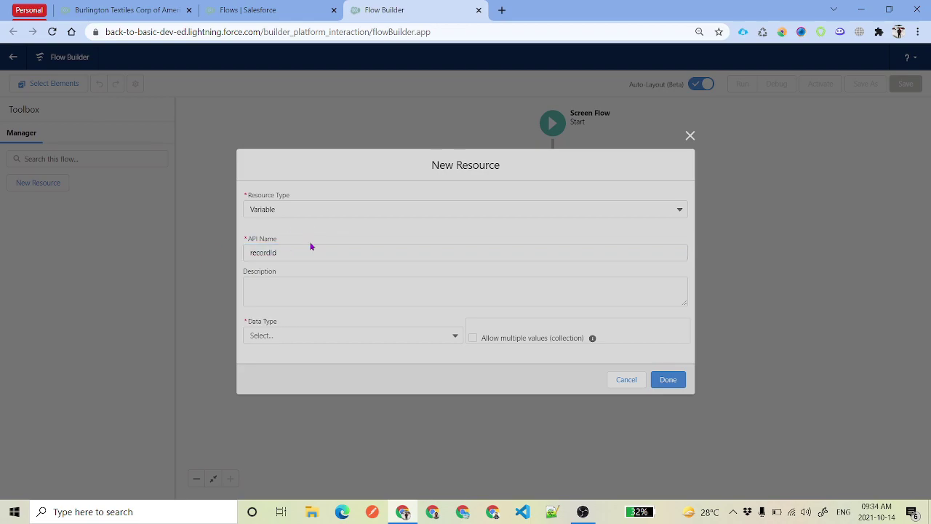
pyautogui.click(307, 251)
pyautogui.moveTo(308, 251); pyautogui.dragTo(237, 253)
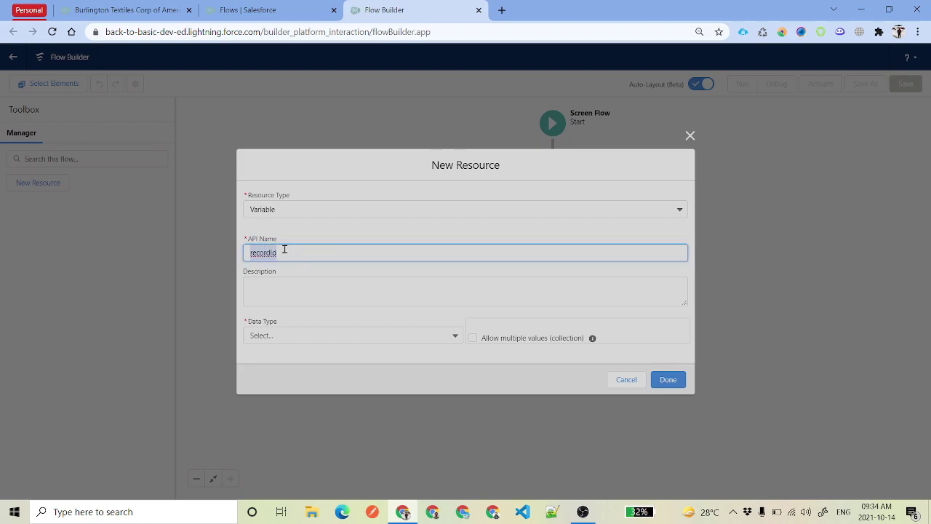
pyautogui.click(283, 330)
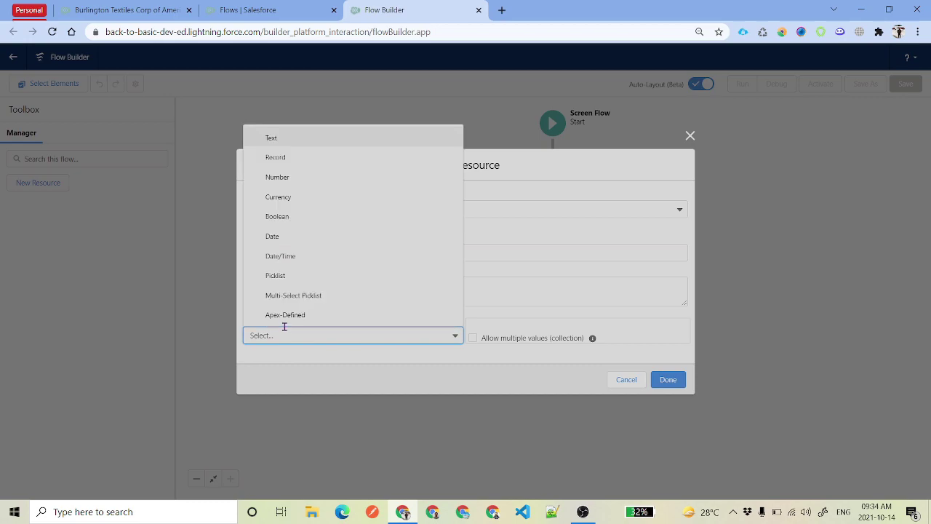
pyautogui.click(293, 139)
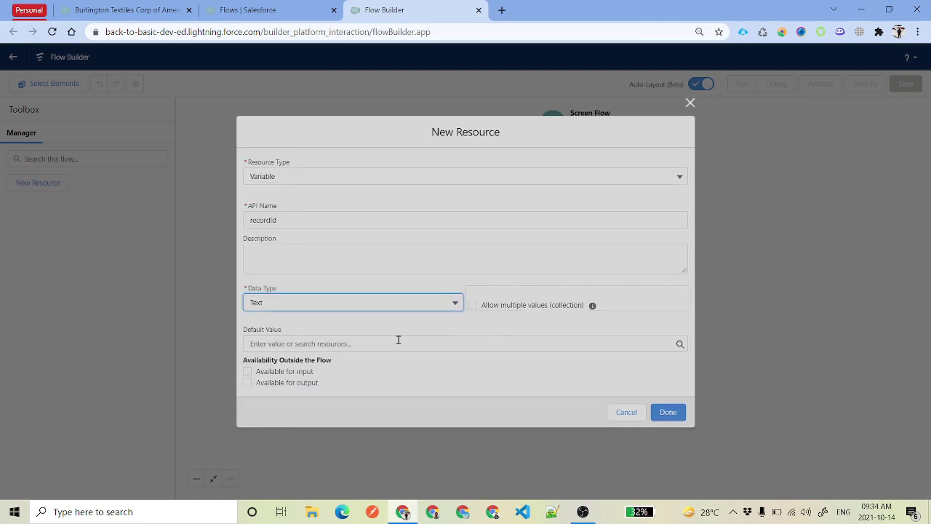
pyautogui.click(283, 373)
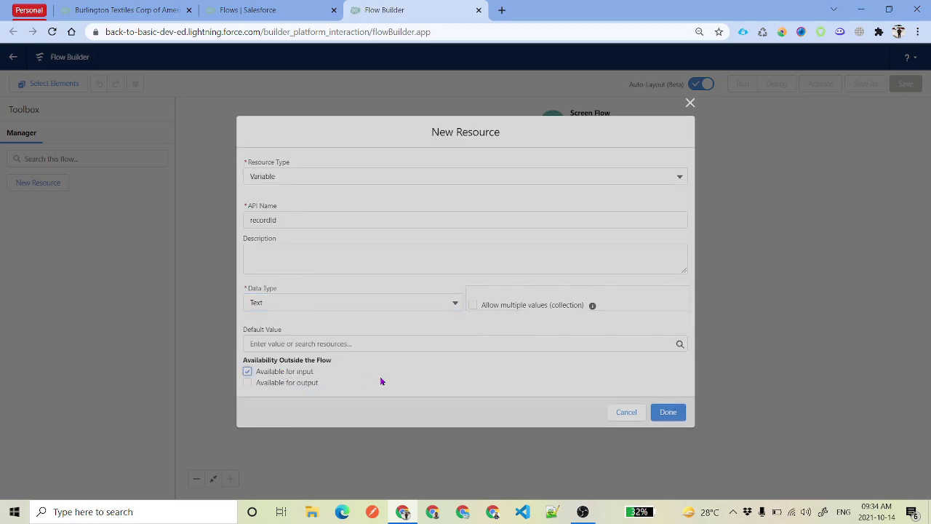
pyautogui.click(666, 412)
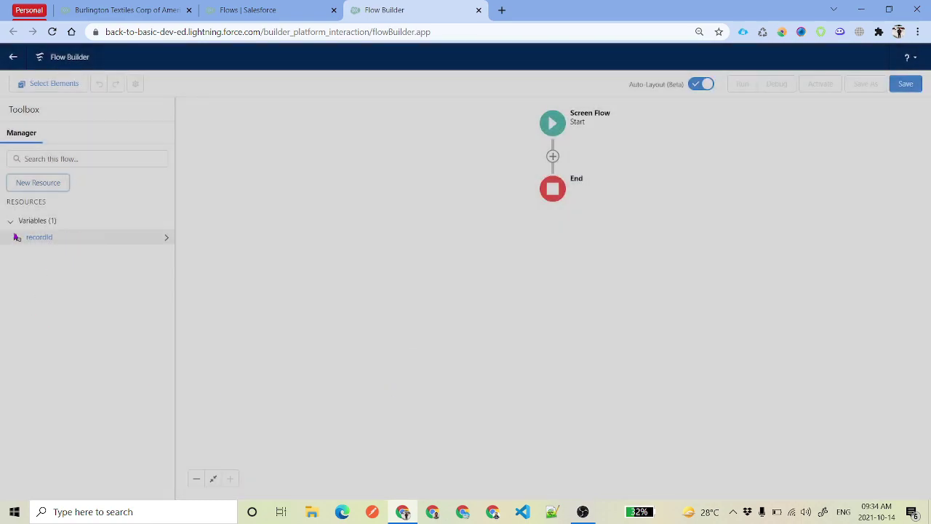
# Add a Get Records element, SOQL Account Information (grAccountRecord), querying the Account object.
pyautogui.moveTo(398, 201); pyautogui.dragTo(399, 219)
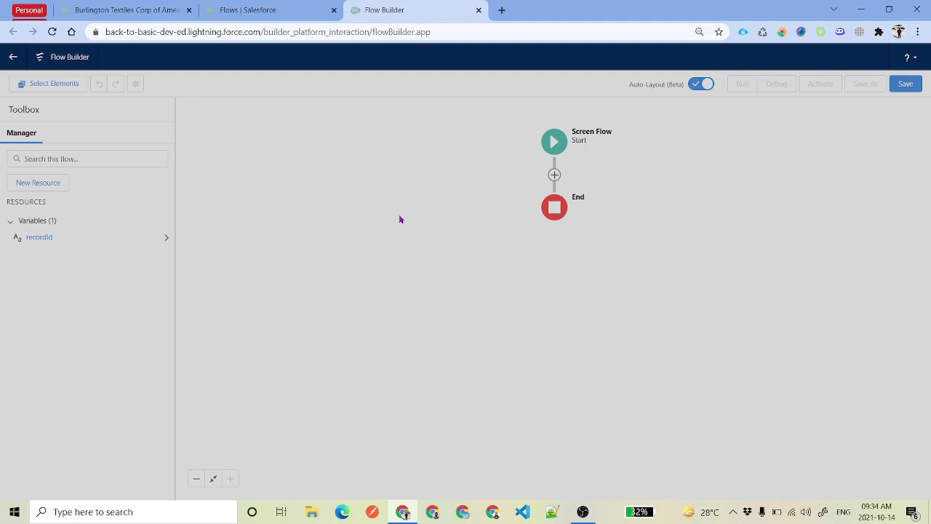
pyautogui.click(555, 175)
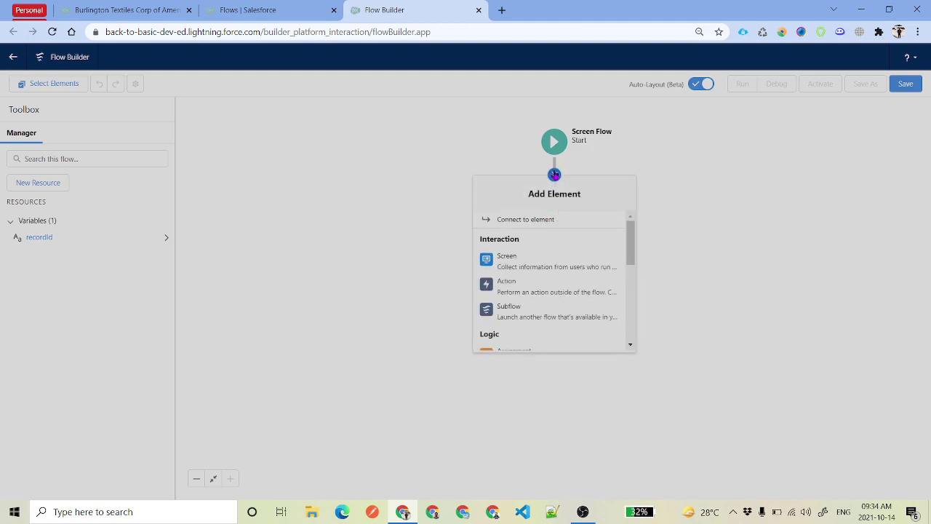
pyautogui.scroll(-5, 546, 260)
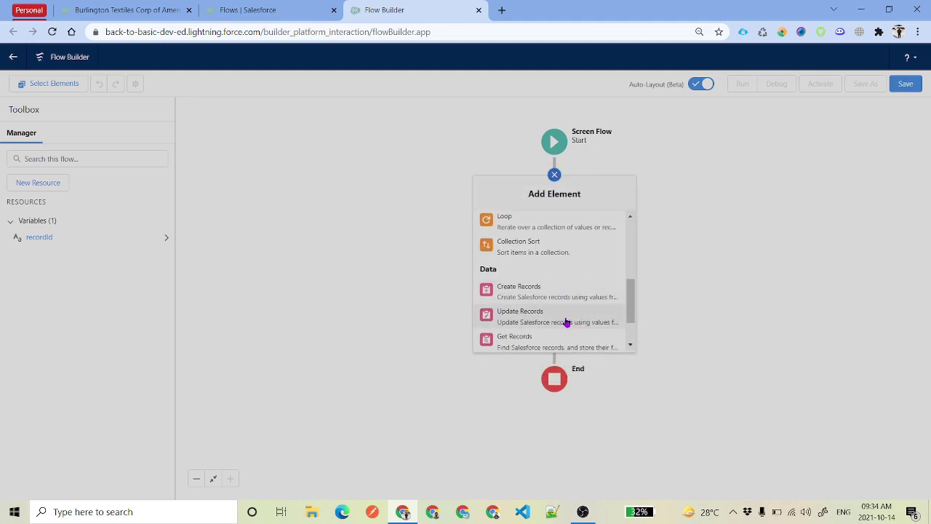
pyautogui.click(549, 290)
pyautogui.moveTo(335, 234); pyautogui.dragTo(232, 228)
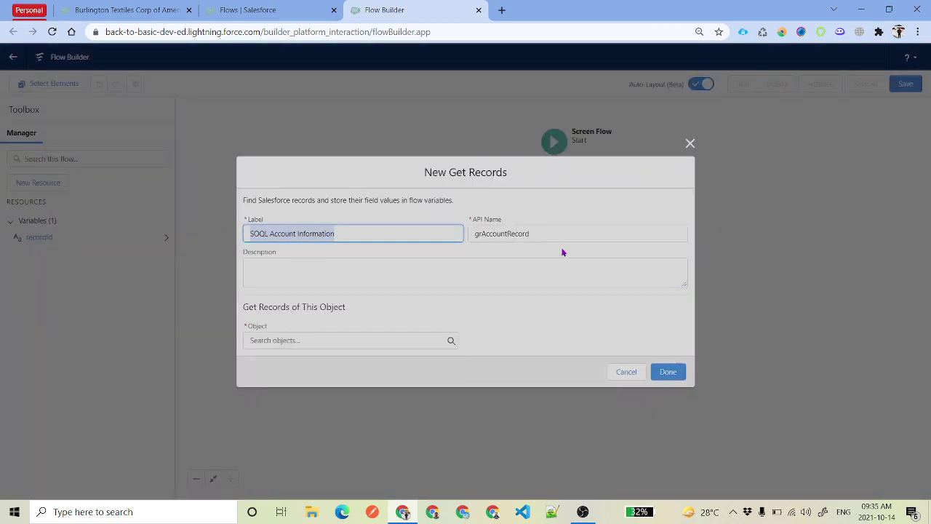
pyautogui.moveTo(543, 233); pyautogui.dragTo(457, 226)
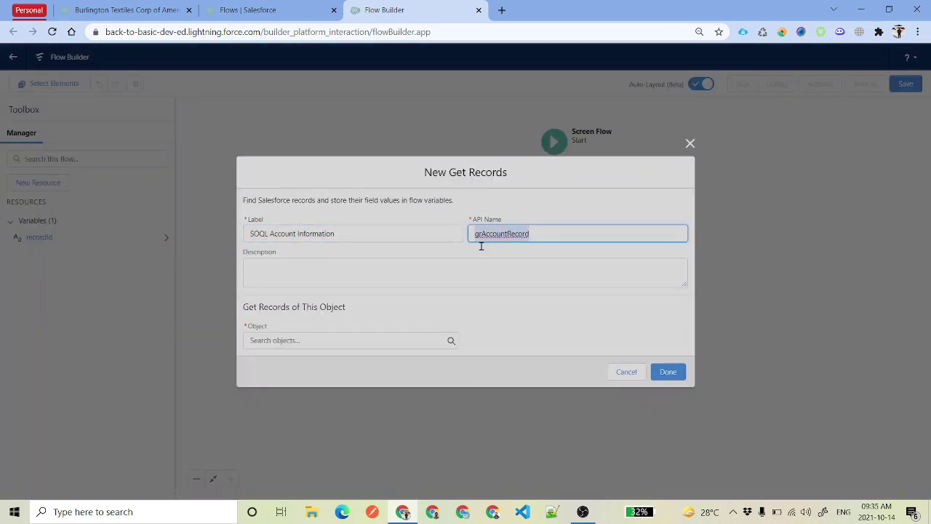
pyautogui.click(328, 341)
pyautogui.write('acc')
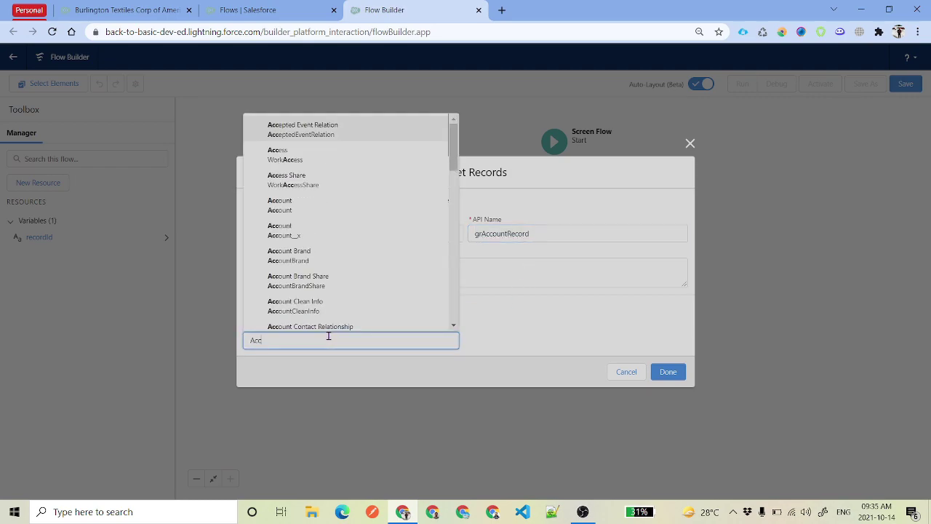
pyautogui.click(293, 206)
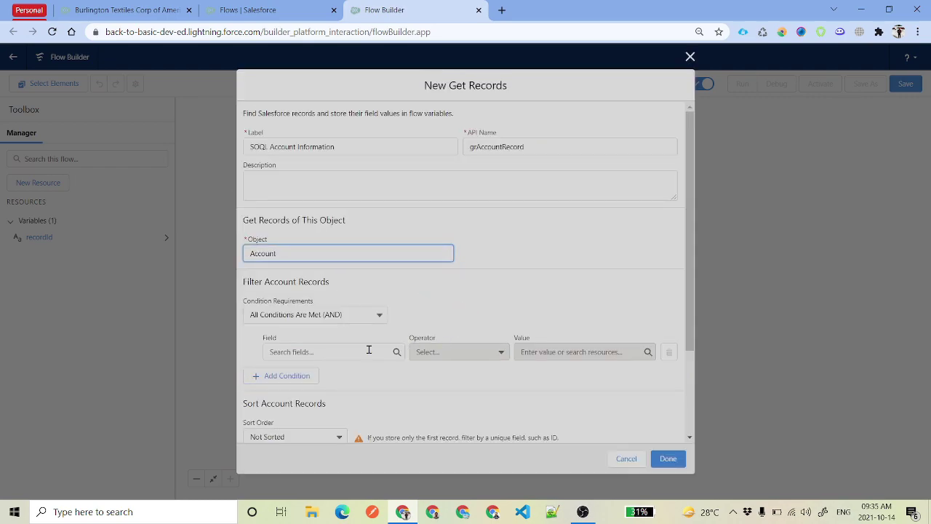
# Filter the lookup so Account Id Equals {!recordId}.
pyautogui.scroll(-1, 369, 349)
pyautogui.click(353, 296)
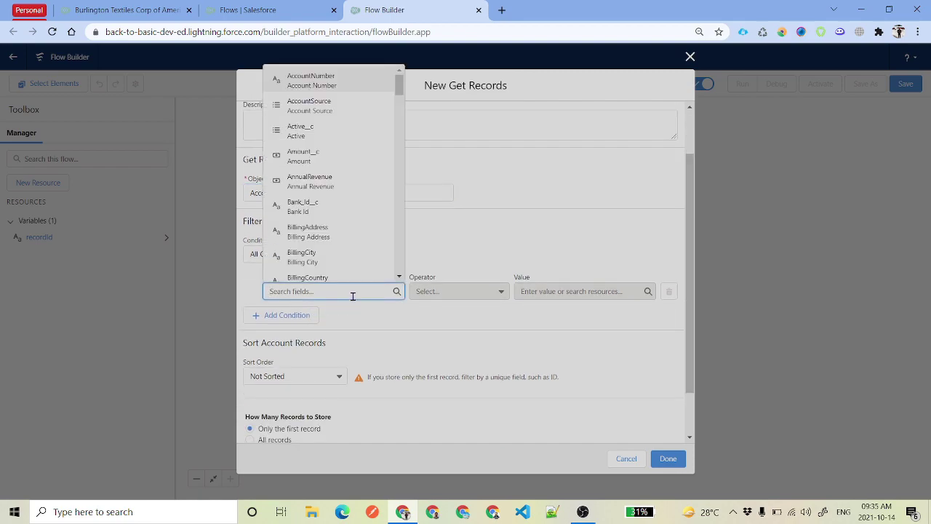
pyautogui.write('I')
pyautogui.press('BackSpace')
pyautogui.write('Id')
pyautogui.click(453, 291)
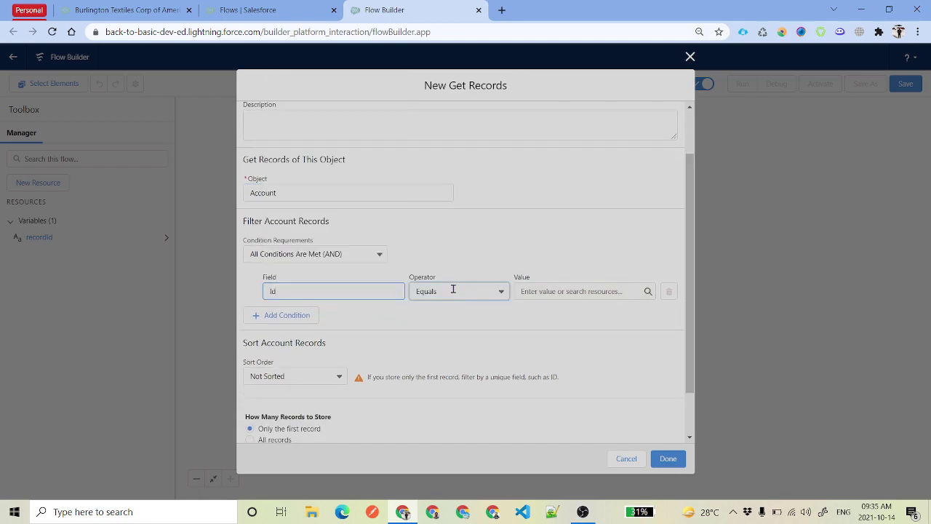
pyautogui.click(476, 318)
pyautogui.click(566, 291)
pyautogui.write('rec')
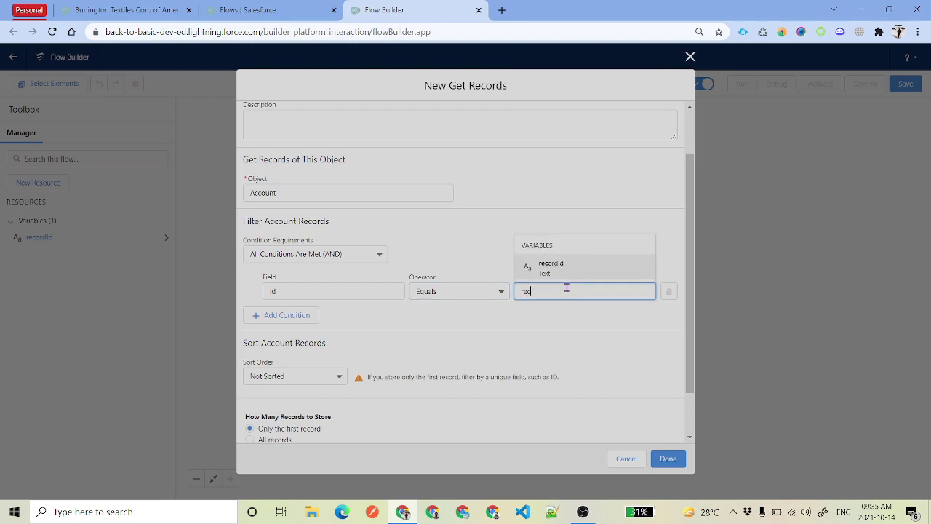
pyautogui.click(574, 271)
pyautogui.click(587, 326)
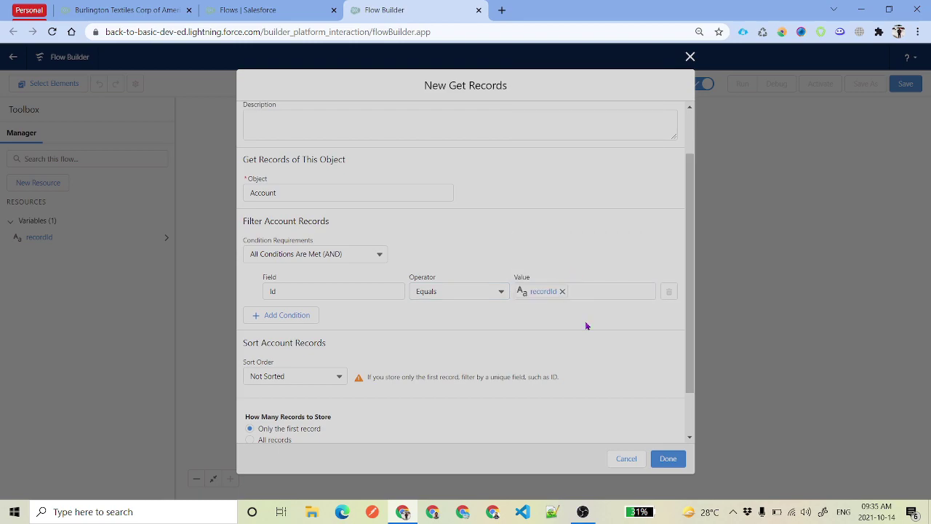
# Keep only the first record with all fields stored automatically, and save the element.
pyautogui.scroll(-1, 458, 339)
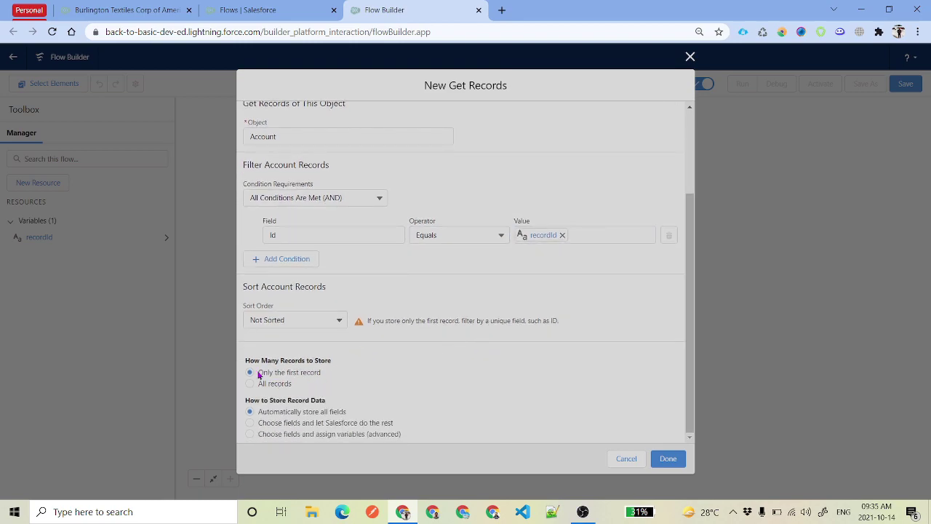
pyautogui.moveTo(257, 372); pyautogui.dragTo(322, 373)
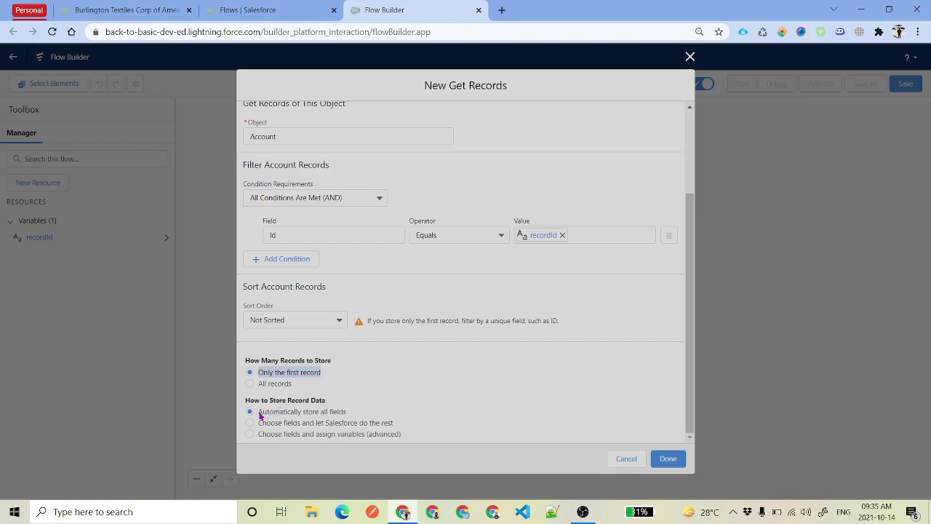
pyautogui.moveTo(259, 411); pyautogui.dragTo(359, 418)
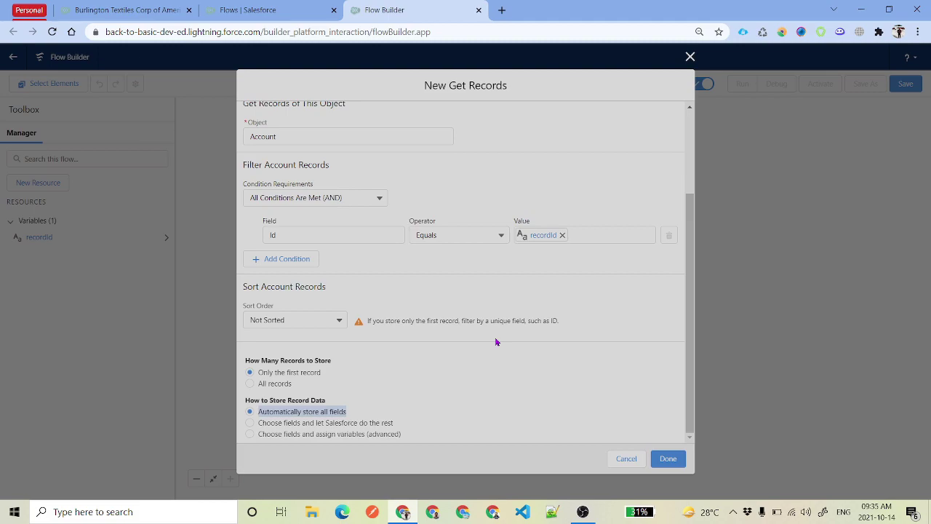
pyautogui.click(668, 459)
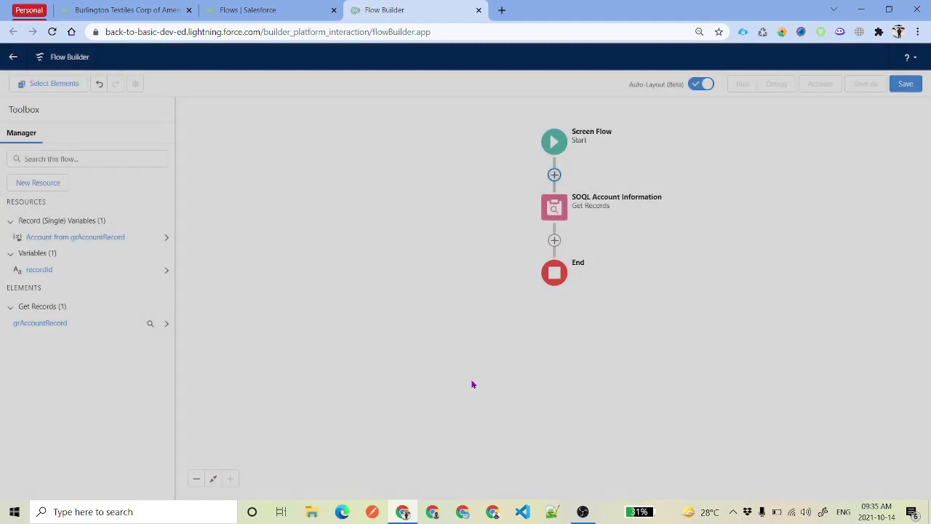
# Add a fault path to the SOQL Account Information lookup.
pyautogui.click(554, 208)
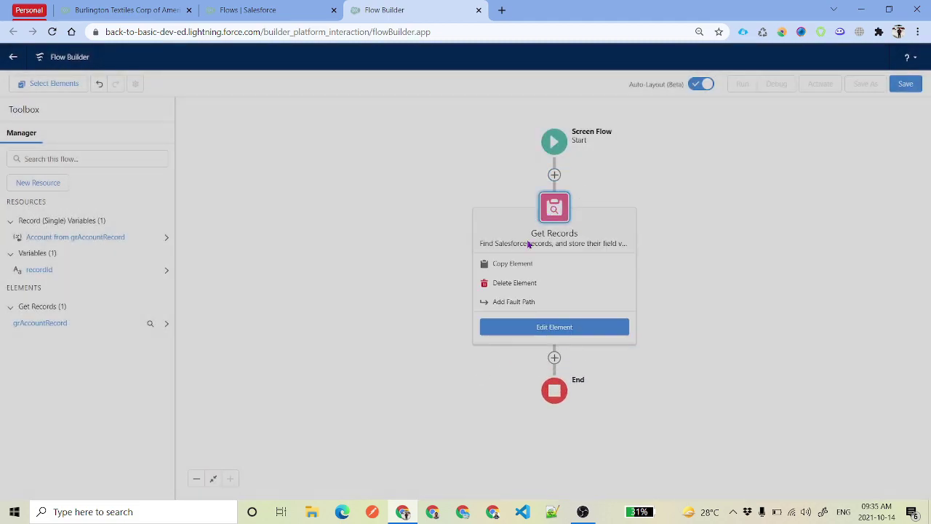
pyautogui.click(539, 302)
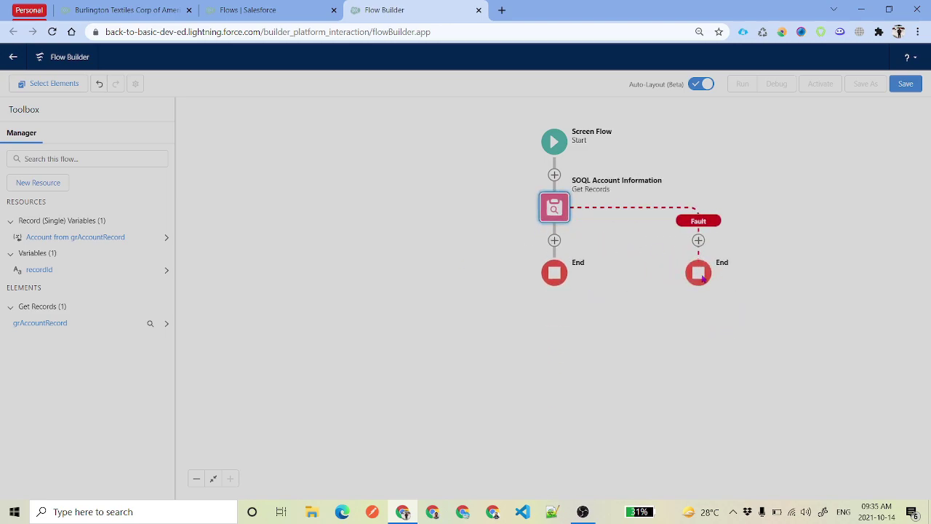
pyautogui.click(686, 194)
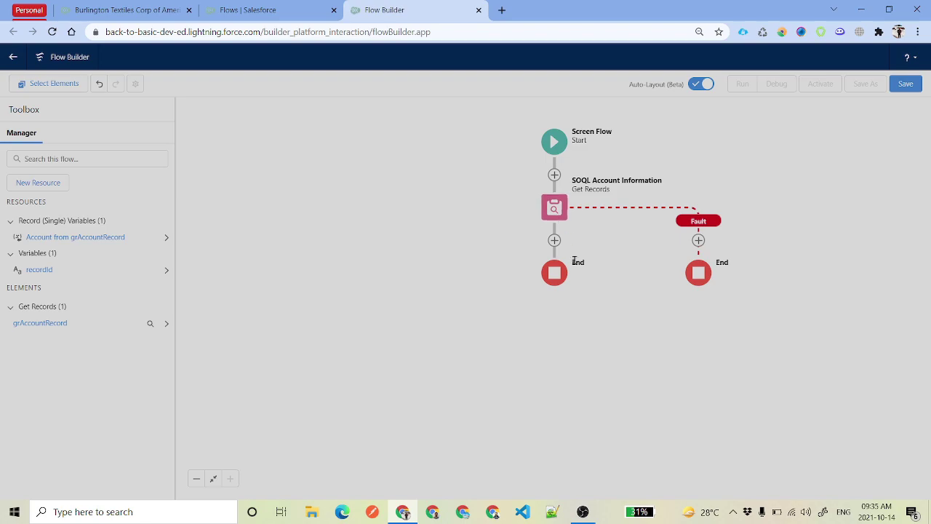
# Insert a screen labelled 'Shipping Address' after the lookup and drop an Address component onto it.
pyautogui.click(554, 240)
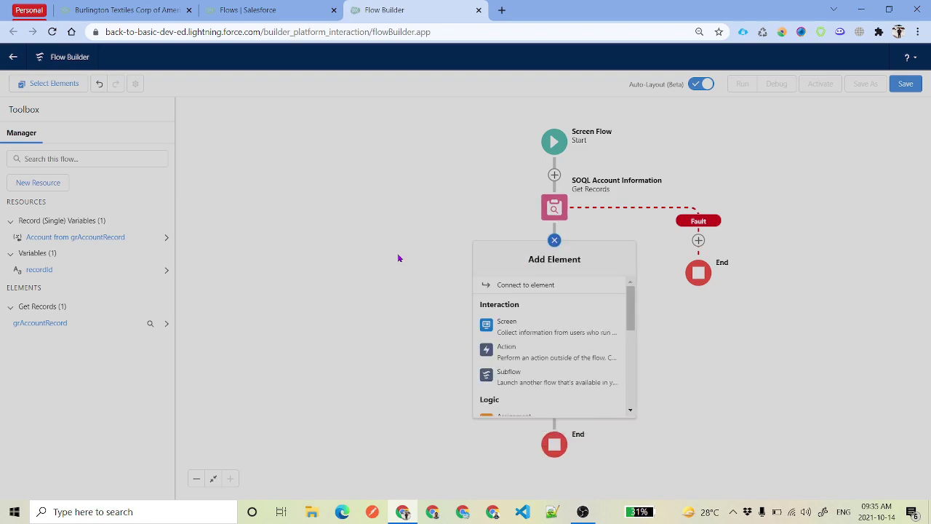
pyautogui.click(558, 328)
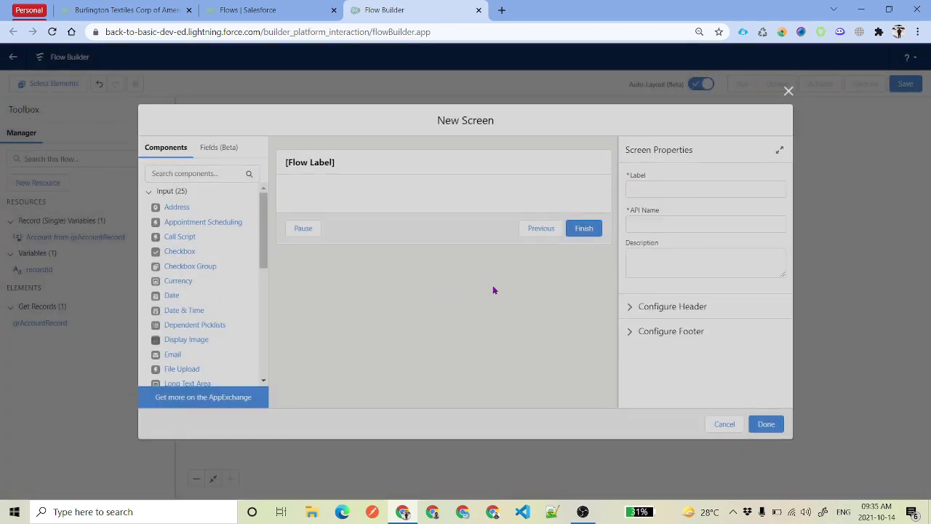
pyautogui.click(697, 188)
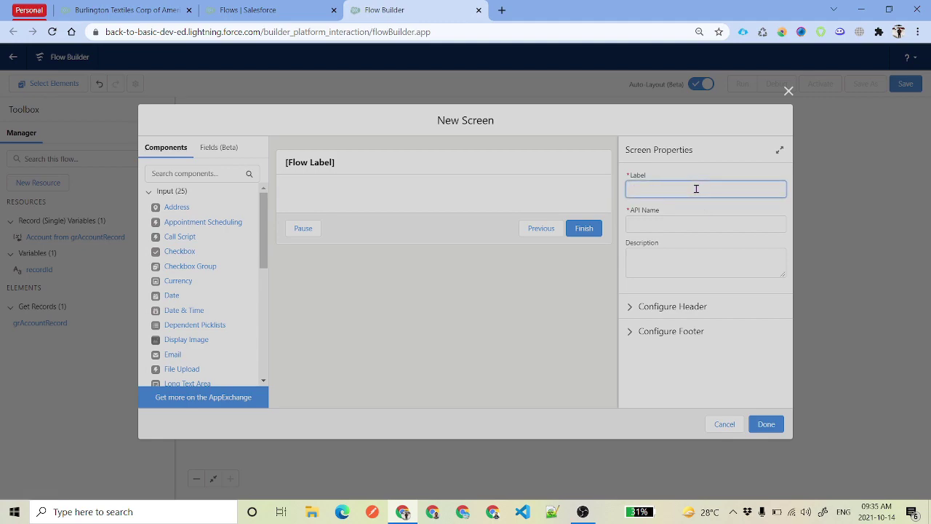
pyautogui.write('Shipping Address')
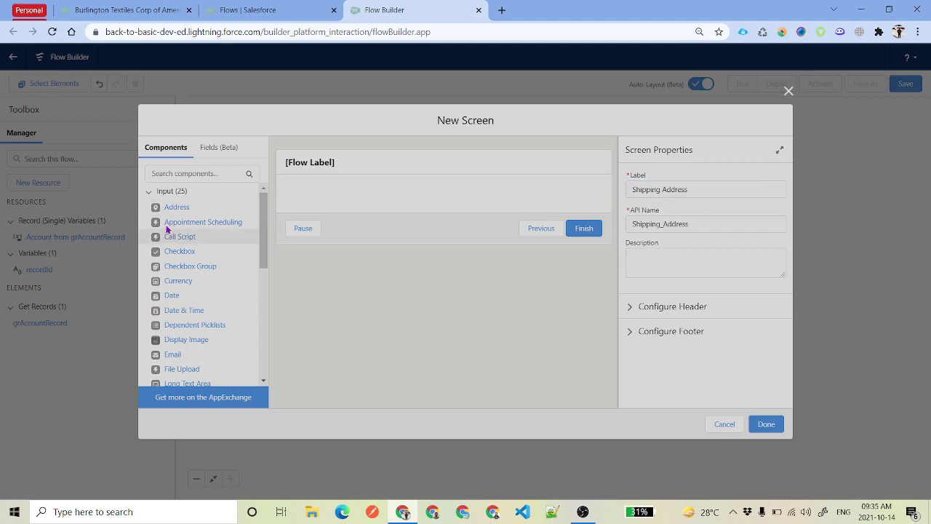
pyautogui.moveTo(166, 212); pyautogui.dragTo(357, 198)
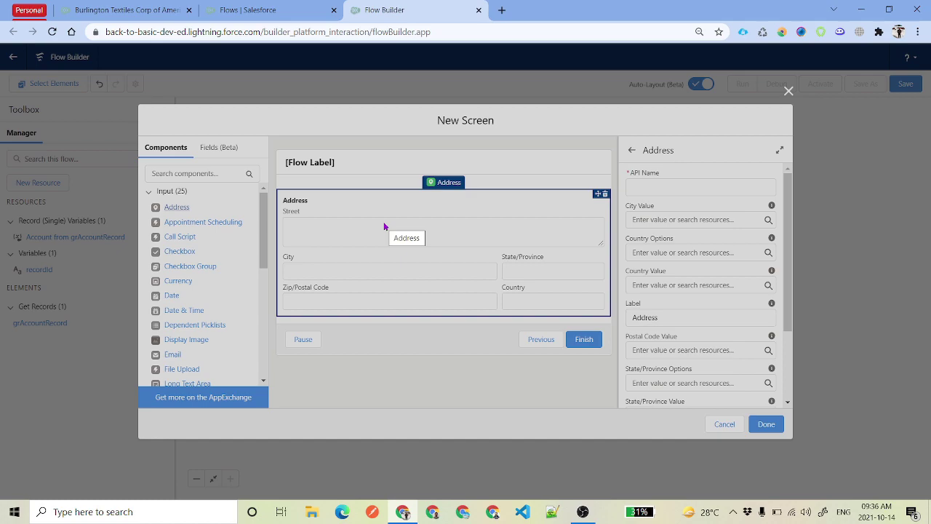
# Name the Address component ShippingAddress and set its City to {!grAccountRecord.ShippingCity}.
pyautogui.click(682, 187)
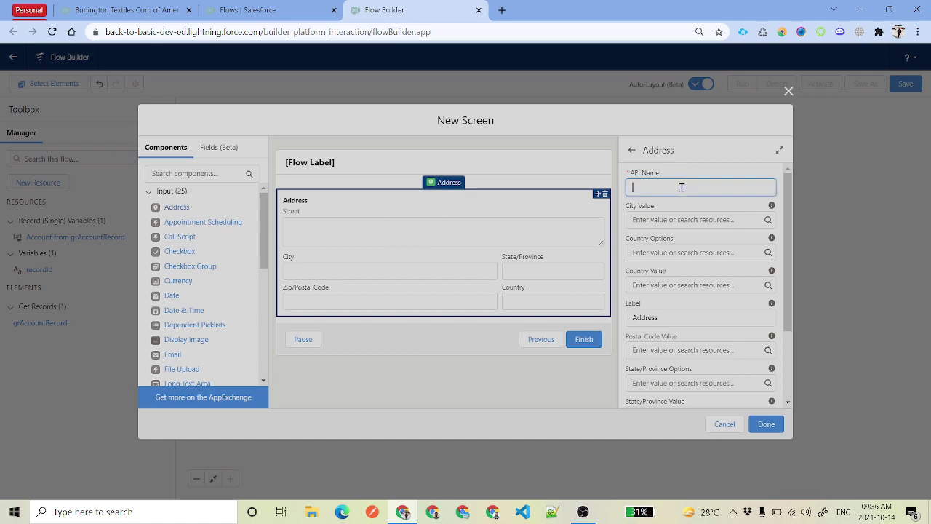
pyautogui.write('ShippingAddress')
pyautogui.click(663, 219)
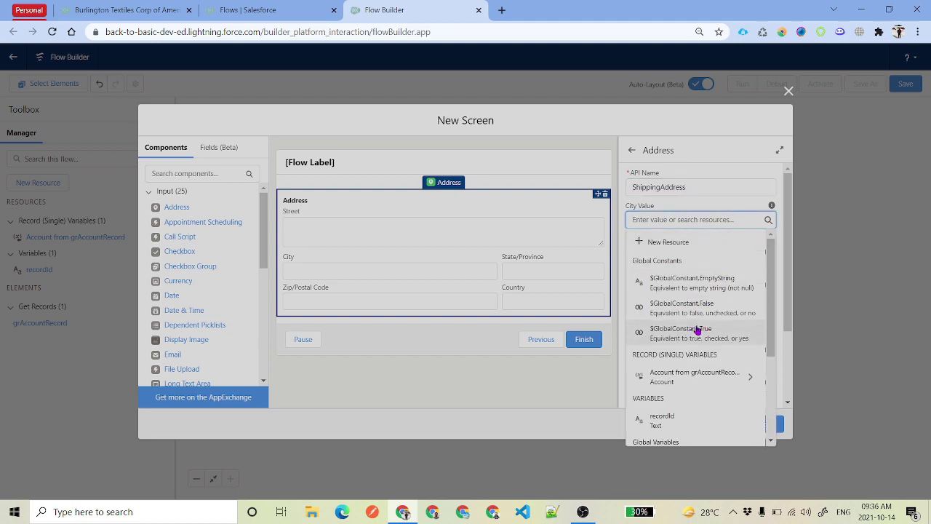
pyautogui.click(704, 375)
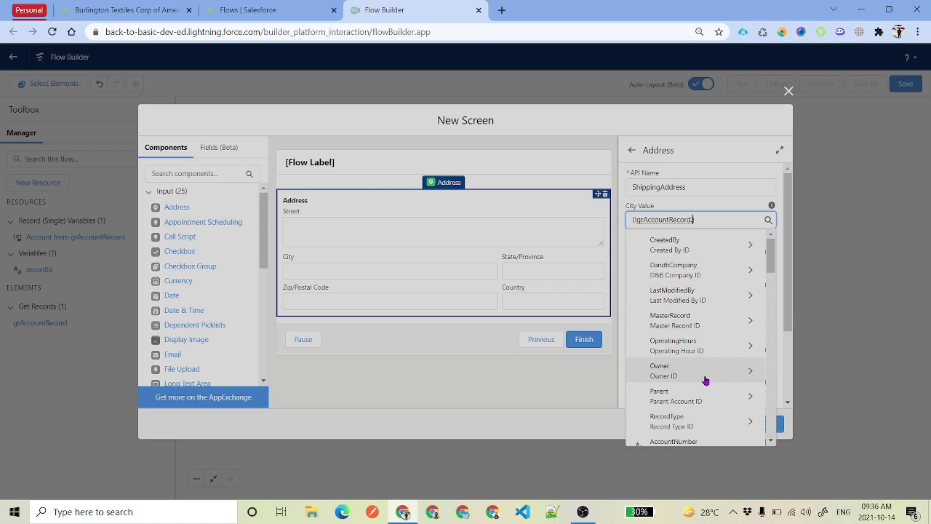
pyautogui.write('Shpp')
pyautogui.press('BackSpace')
pyautogui.press('BackSpace')
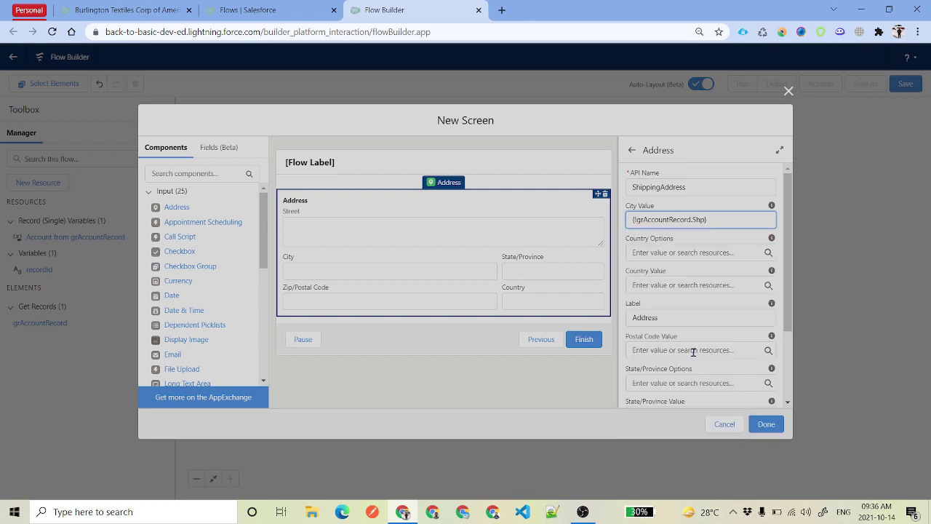
pyautogui.write('ipp')
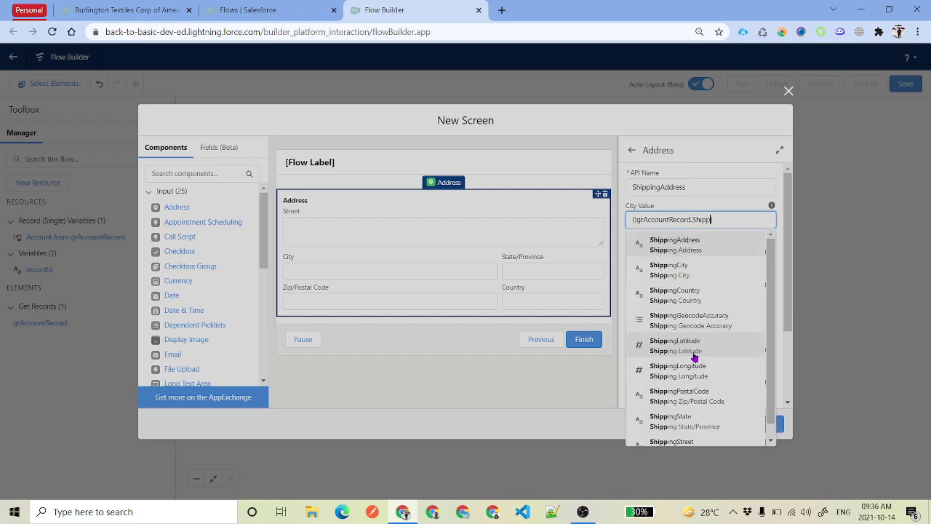
pyautogui.click(659, 270)
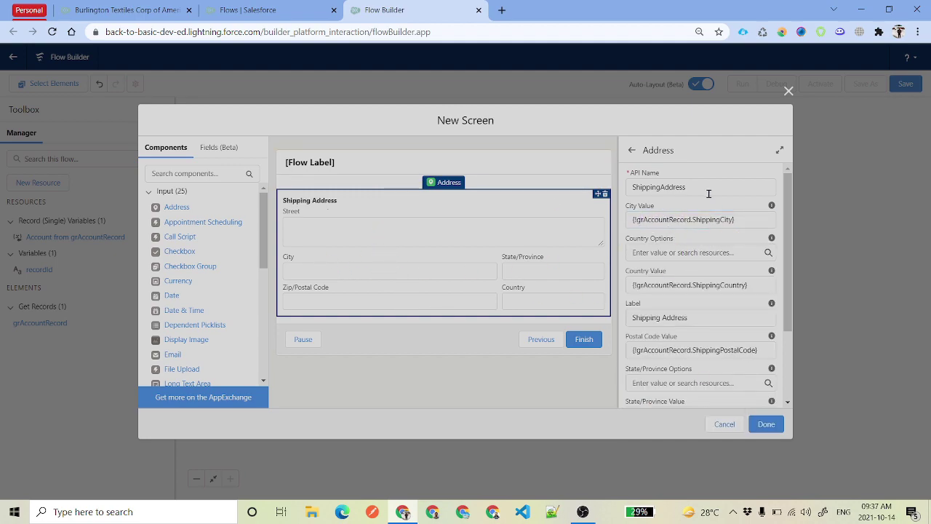
pyautogui.moveTo(716, 187); pyautogui.dragTo(625, 184)
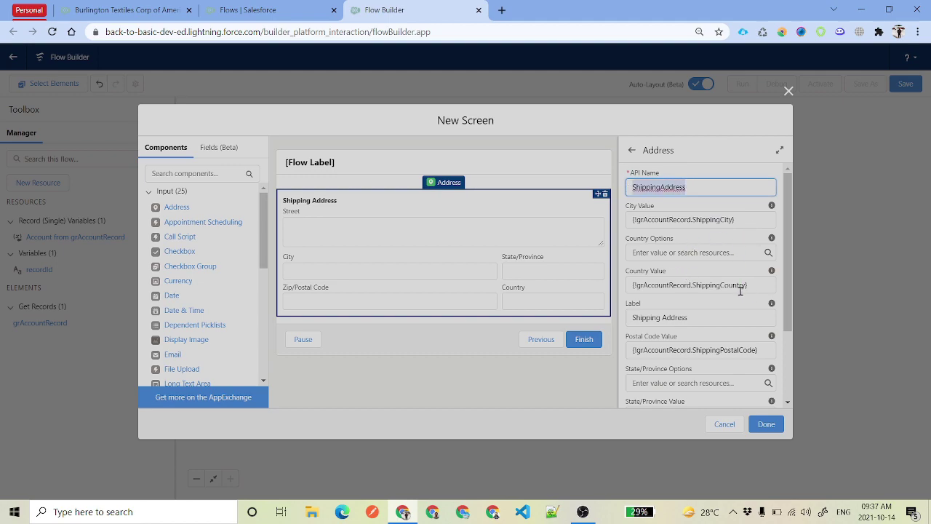
pyautogui.scroll(-3, 738, 293)
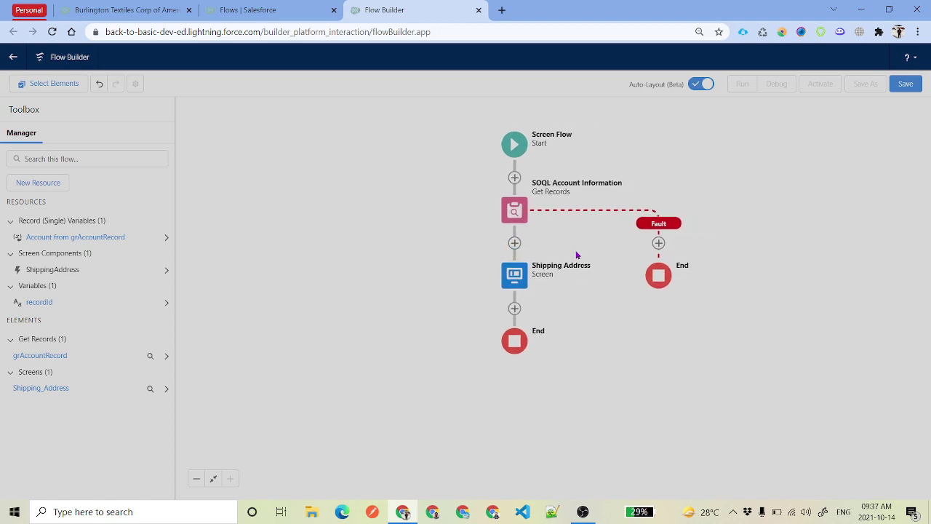
pyautogui.doubleClick(515, 275)
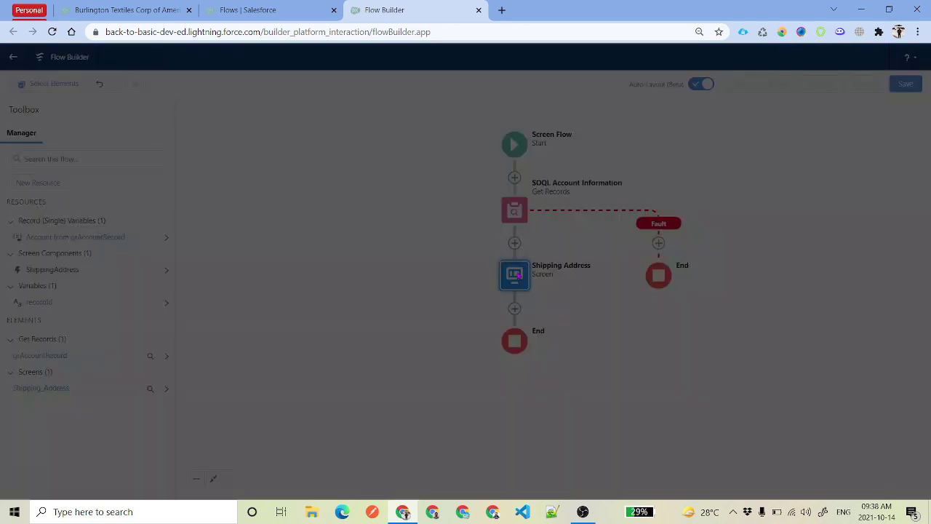
pyautogui.moveTo(179, 209); pyautogui.dragTo(390, 353)
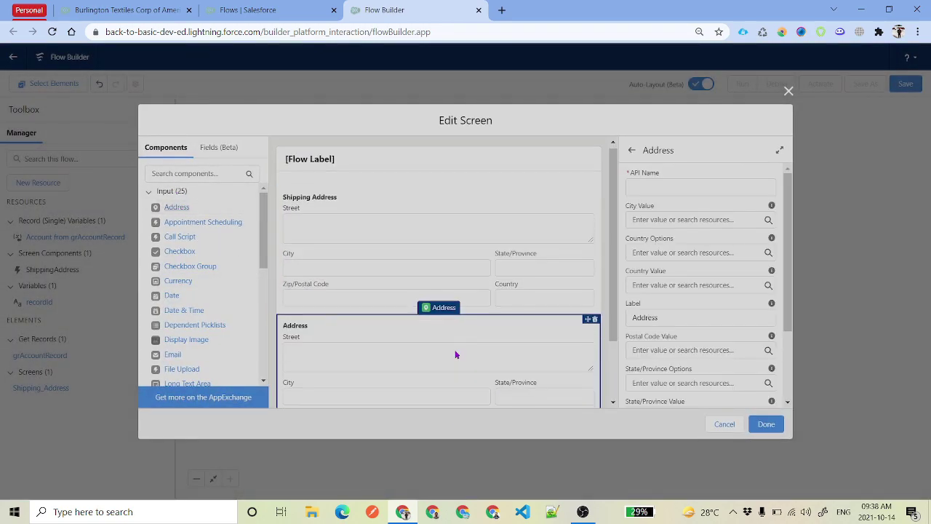
pyautogui.scroll(-1, 455, 353)
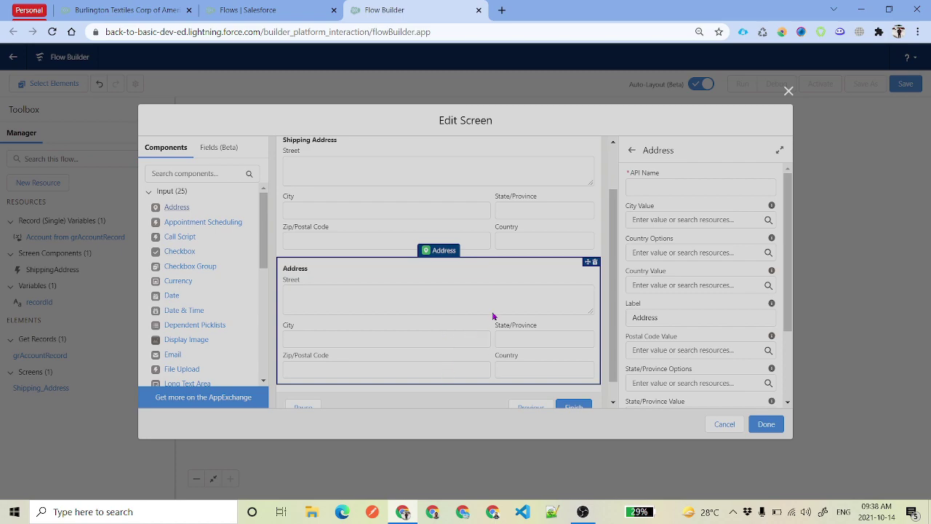
pyautogui.click(670, 185)
pyautogui.write('BillingAddress')
pyautogui.scroll(1, 313, 208)
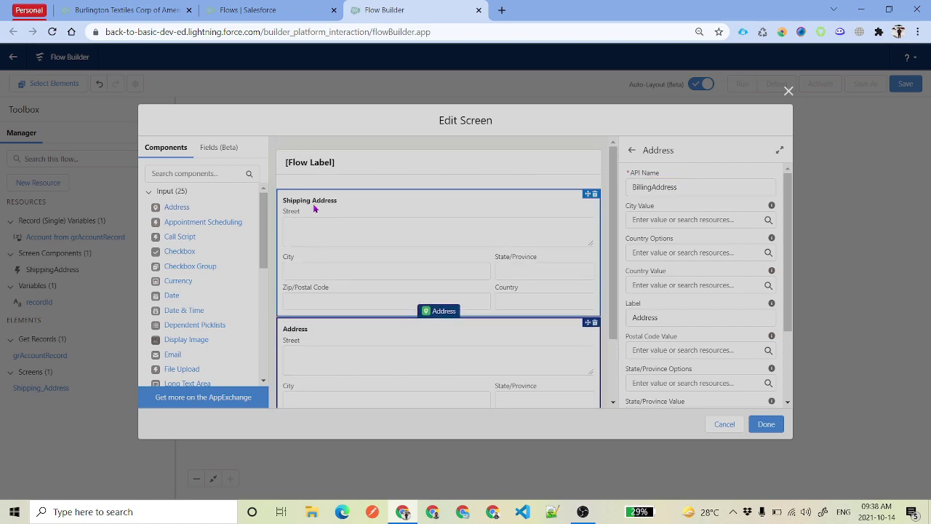
pyautogui.scroll(-1, 519, 297)
pyautogui.click(633, 320)
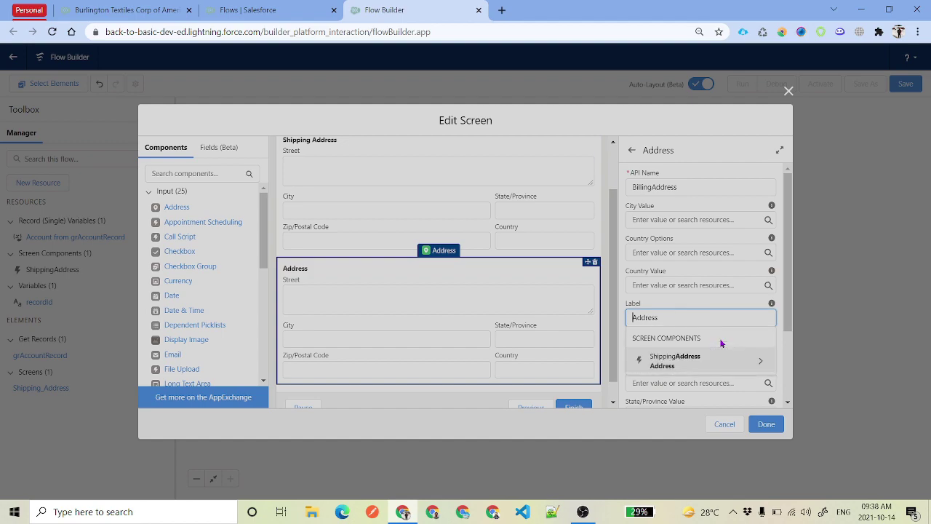
pyautogui.write('Billing')
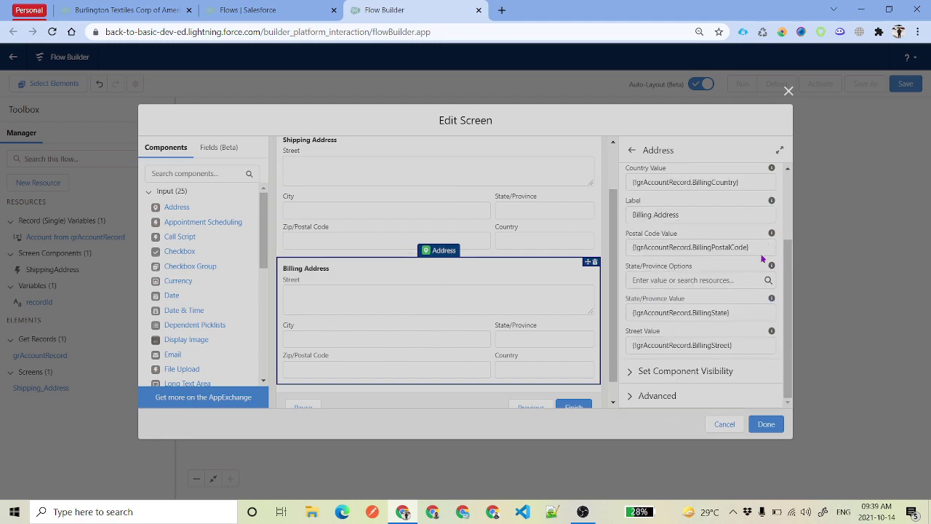
pyautogui.scroll(3, 742, 346)
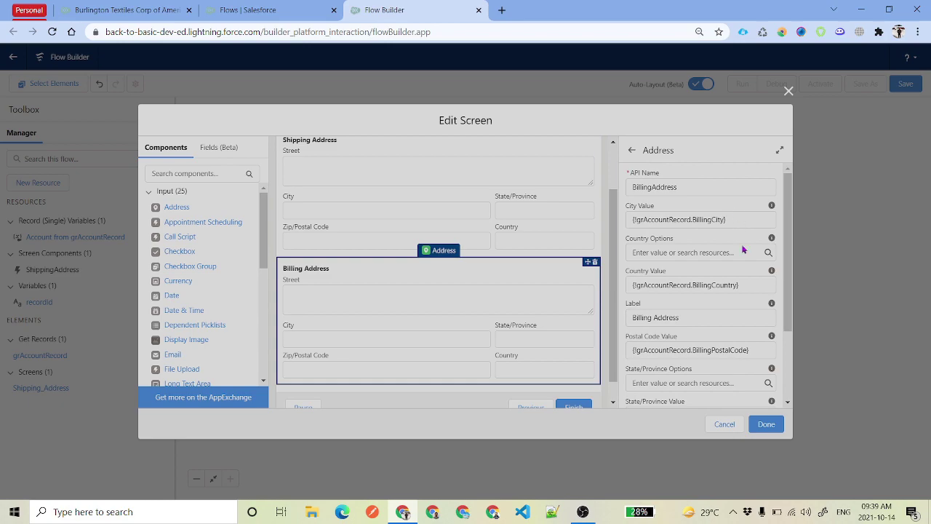
pyautogui.click(756, 420)
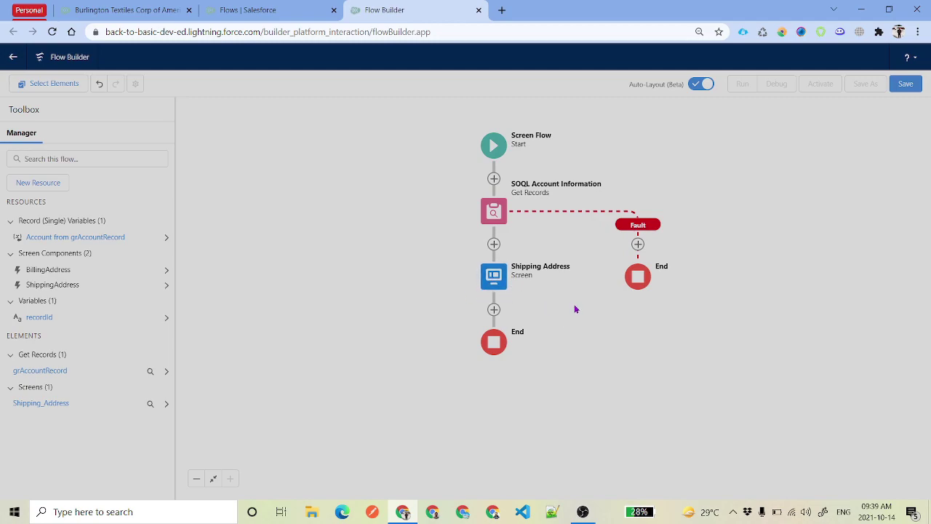
pyautogui.moveTo(575, 309); pyautogui.dragTo(579, 313)
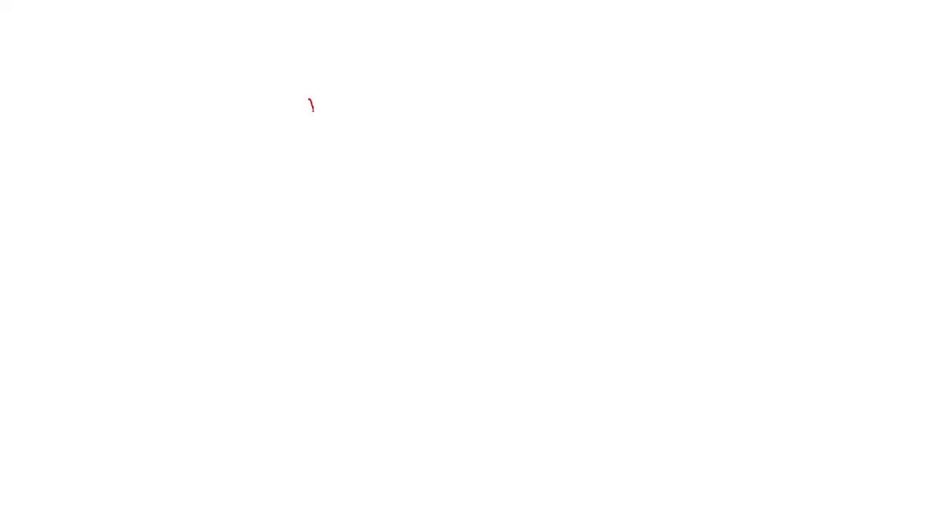
# Hand-write numbered steps 1–4 on the whiteboard: SOQL, display, and (Change).
pyautogui.moveTo(309, 99); pyautogui.dragTo(315, 122)
pyautogui.moveTo(380, 86)
pyautogui.mouseDown()
pyautogui.moveTo(374, 97)
pyautogui.moveTo(415, 67)
pyautogui.mouseUp()
pyautogui.moveTo(426, 64); pyautogui.dragTo(438, 71)
pyautogui.moveTo(315, 149); pyautogui.dragTo(336, 181)
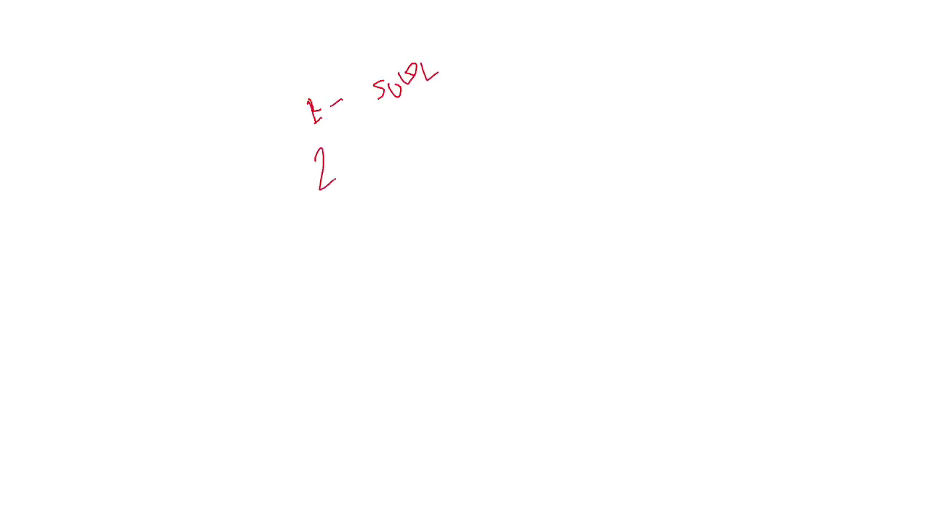
pyautogui.moveTo(372, 129); pyautogui.dragTo(386, 166)
pyautogui.moveTo(416, 131)
pyautogui.mouseDown()
pyautogui.moveTo(403, 146)
pyautogui.moveTo(427, 134)
pyautogui.mouseUp()
pyautogui.moveTo(327, 220)
pyautogui.mouseDown()
pyautogui.moveTo(352, 212)
pyautogui.moveTo(359, 230)
pyautogui.moveTo(405, 198)
pyautogui.moveTo(441, 207)
pyautogui.mouseUp()
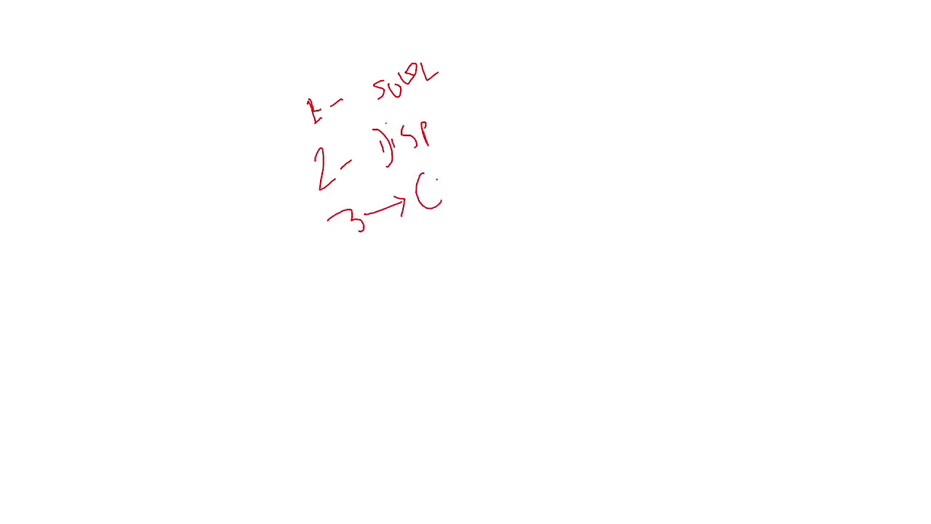
pyautogui.moveTo(435, 173)
pyautogui.mouseDown()
pyautogui.moveTo(460, 191)
pyautogui.moveTo(494, 172)
pyautogui.moveTo(502, 198)
pyautogui.mouseUp()
pyautogui.moveTo(508, 152); pyautogui.dragTo(502, 195)
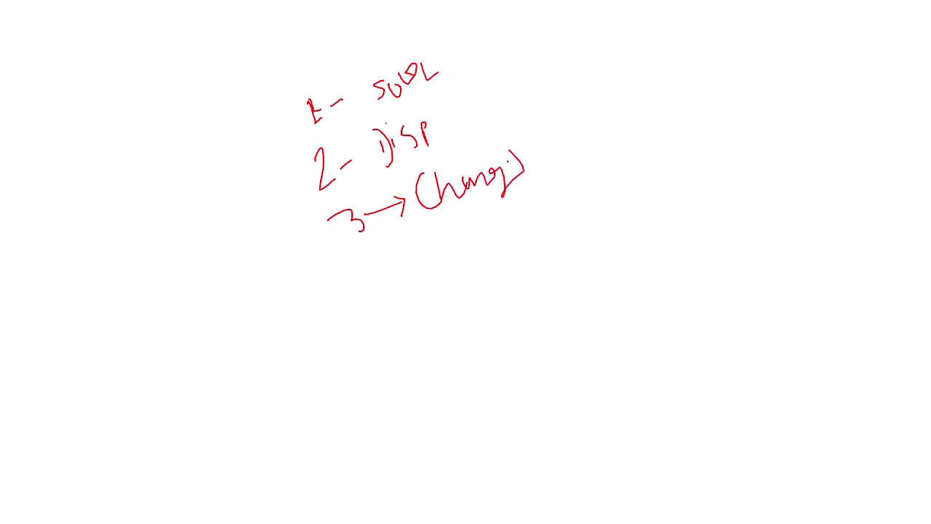
pyautogui.moveTo(373, 259); pyautogui.dragTo(379, 279)
pyautogui.moveTo(369, 252); pyautogui.dragTo(371, 268)
# Tick SOQL, arrow Change back to it, add Assign and step 5, then leave the whiteboard.
pyautogui.moveTo(458, 57)
pyautogui.mouseDown()
pyautogui.moveTo(474, 45)
pyautogui.moveTo(480, 58)
pyautogui.mouseUp()
pyautogui.moveTo(538, 151)
pyautogui.mouseDown()
pyautogui.moveTo(562, 145)
pyautogui.moveTo(553, 167)
pyautogui.moveTo(586, 131)
pyautogui.moveTo(473, 64)
pyautogui.mouseUp()
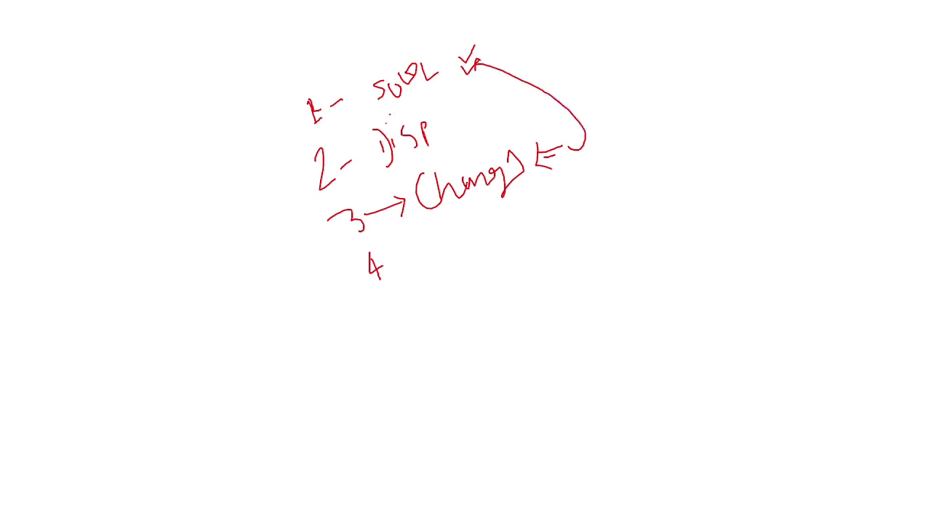
pyautogui.moveTo(443, 260); pyautogui.dragTo(547, 230)
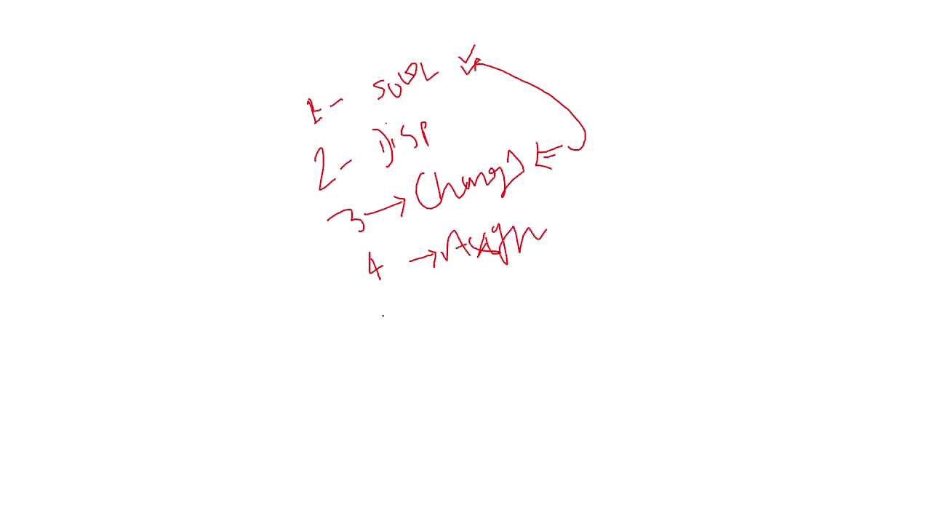
pyautogui.moveTo(386, 311)
pyautogui.mouseDown()
pyautogui.moveTo(411, 336)
pyautogui.moveTo(397, 349)
pyautogui.mouseUp()
pyautogui.moveTo(419, 325)
pyautogui.mouseDown()
pyautogui.moveTo(451, 325)
pyautogui.moveTo(452, 336)
pyautogui.mouseUp()
pyautogui.moveTo(460, 304)
pyautogui.mouseDown()
pyautogui.moveTo(481, 324)
pyautogui.moveTo(496, 284)
pyautogui.moveTo(506, 288)
pyautogui.mouseUp()
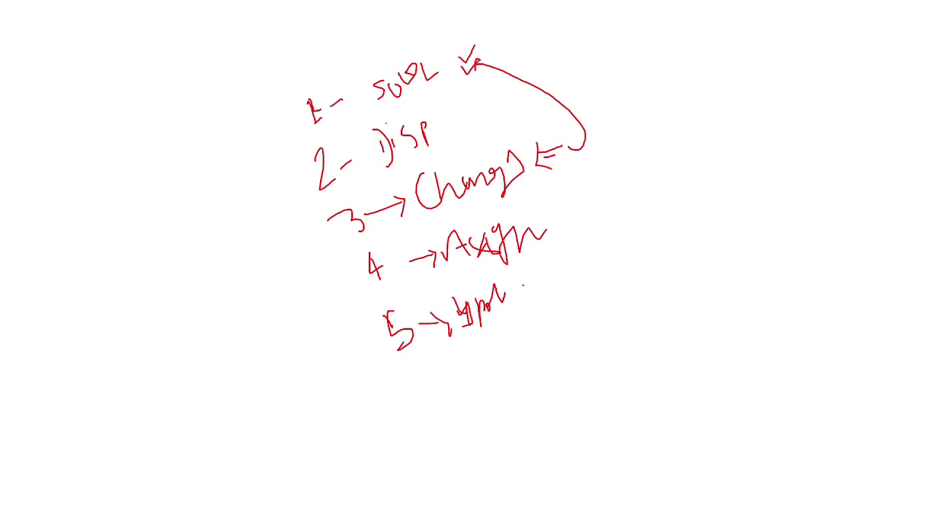
pyautogui.press('Escape')
# Add an Assignment labelled 'Update Address Values to Account Record' below the Shipping Address screen.
pyautogui.click(497, 312)
pyautogui.scroll(-2, 509, 393)
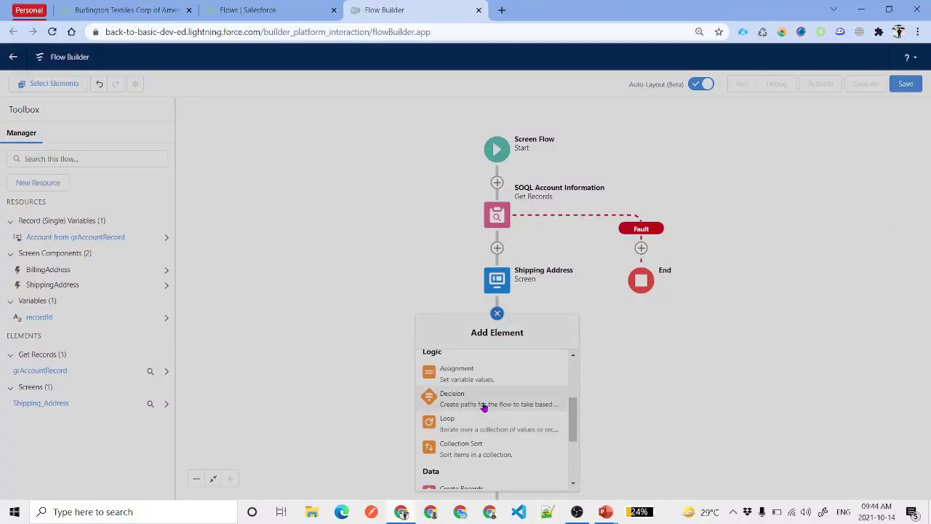
pyautogui.click(474, 380)
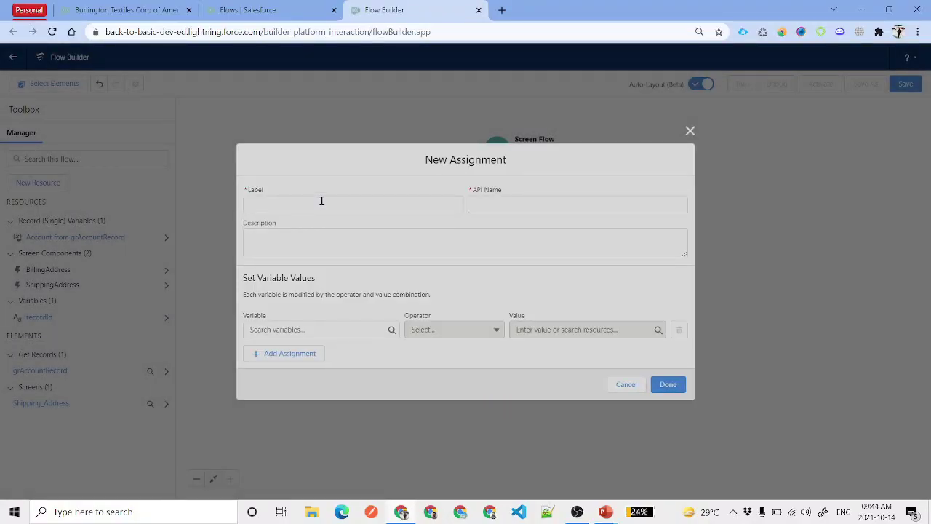
pyautogui.click(321, 200)
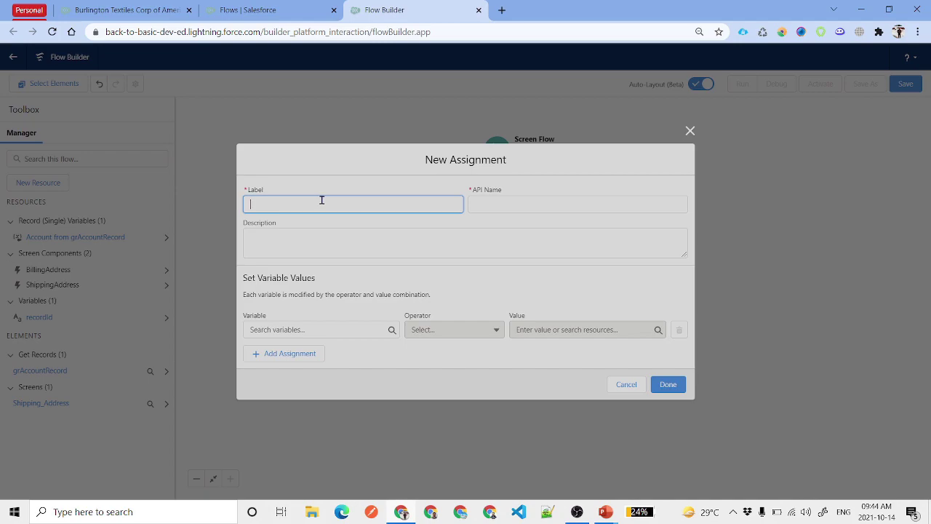
pyautogui.write('U')
pyautogui.press('Down')
pyautogui.press('Return')
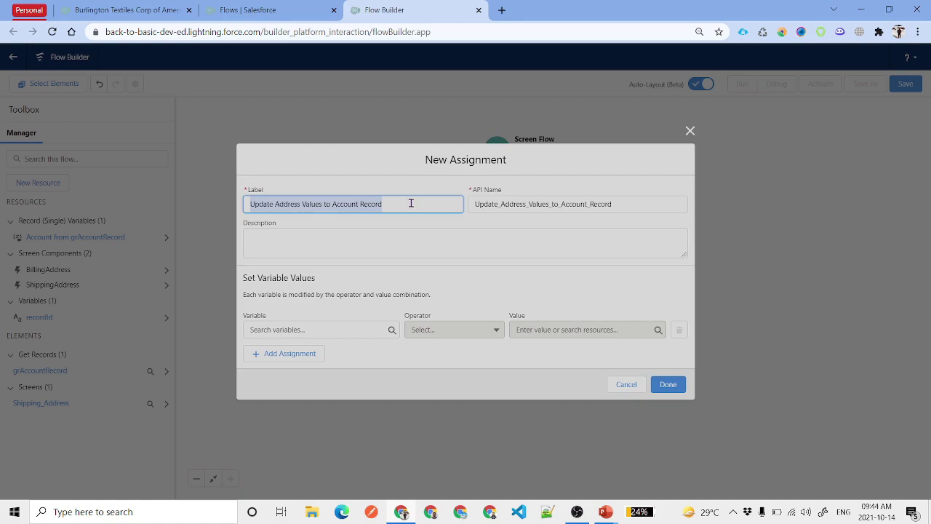
# Assign the BillingAddress component's city value to grAccountRecord.BillingCity and save the assignment.
pyautogui.click(346, 323)
pyautogui.write('Acc')
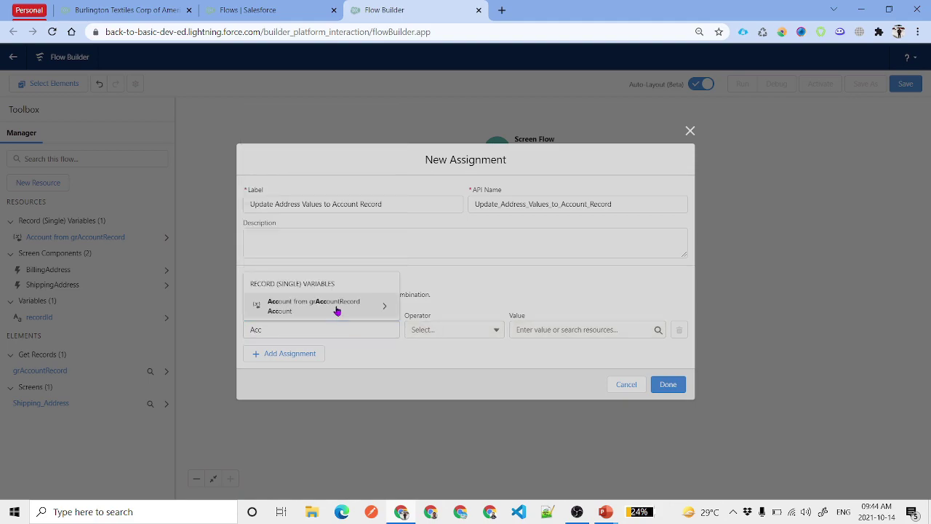
pyautogui.click(337, 305)
pyautogui.write('Bill')
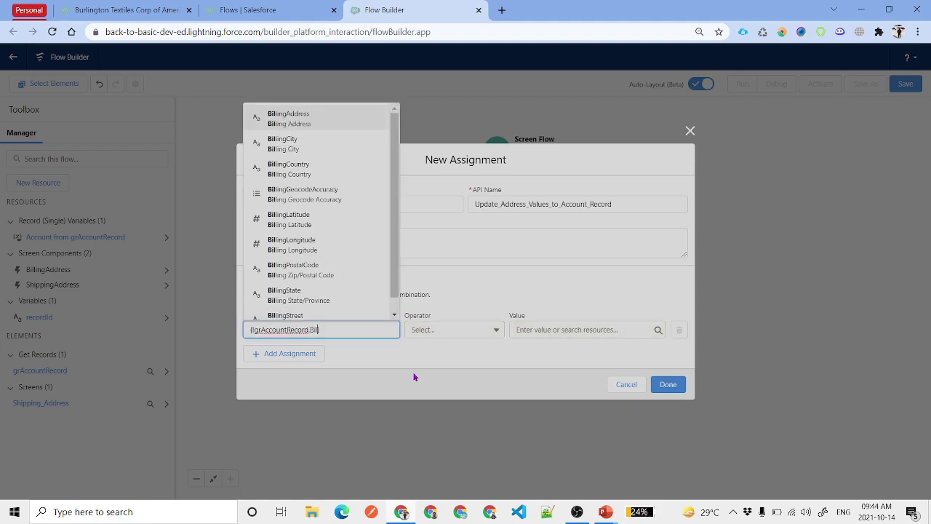
pyautogui.click(307, 145)
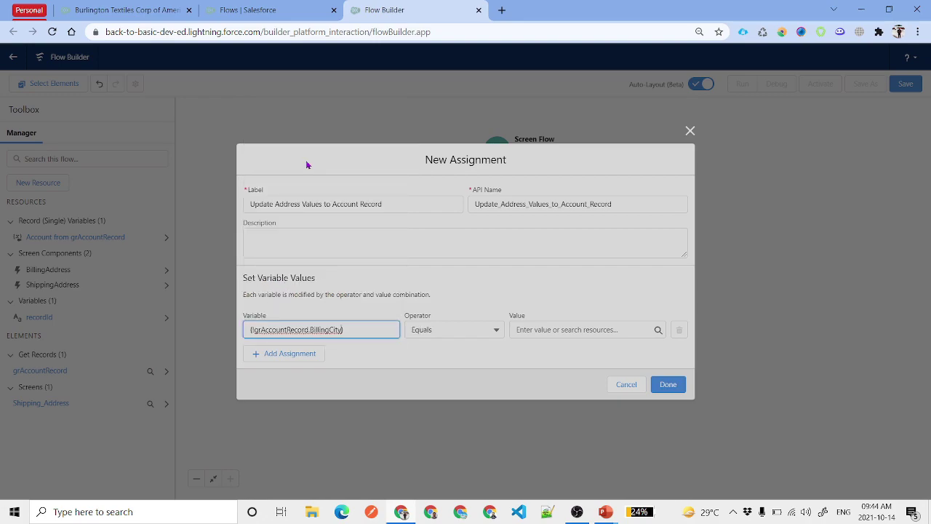
pyautogui.click(544, 331)
pyautogui.write('bill')
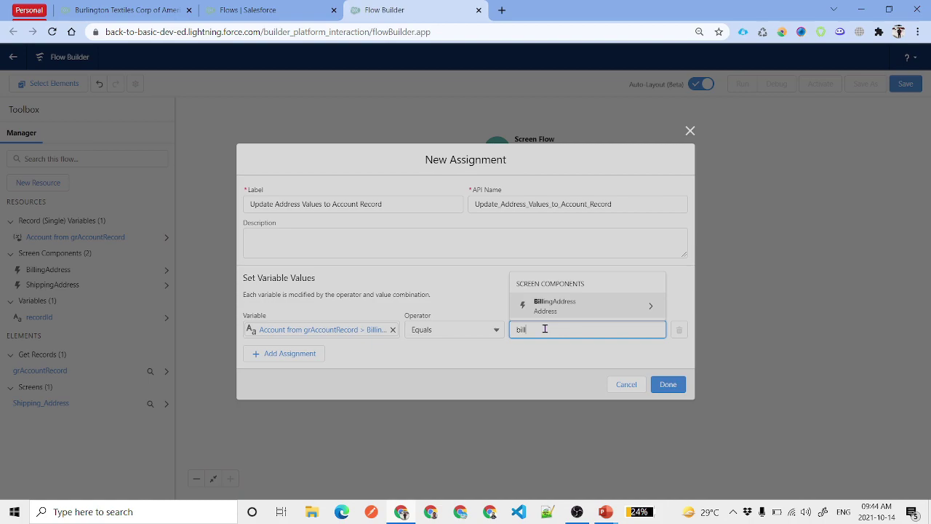
pyautogui.click(589, 308)
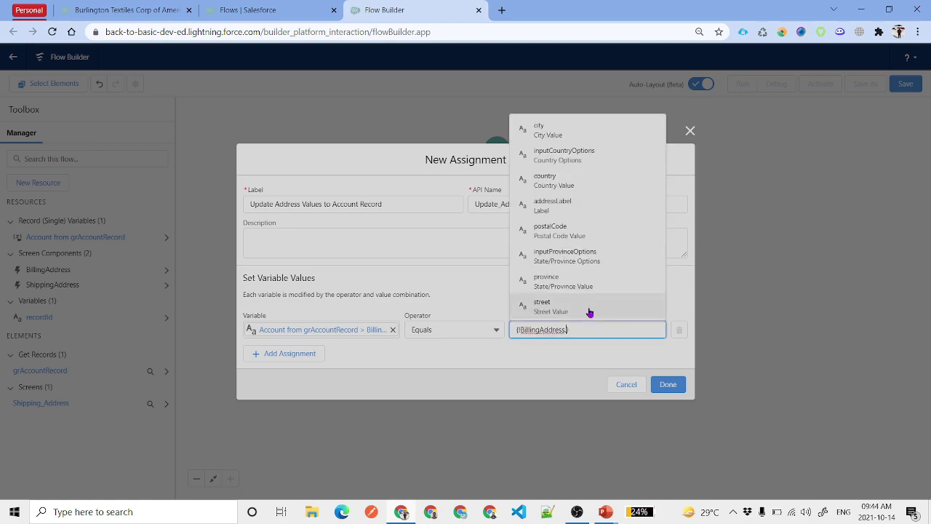
pyautogui.click(579, 137)
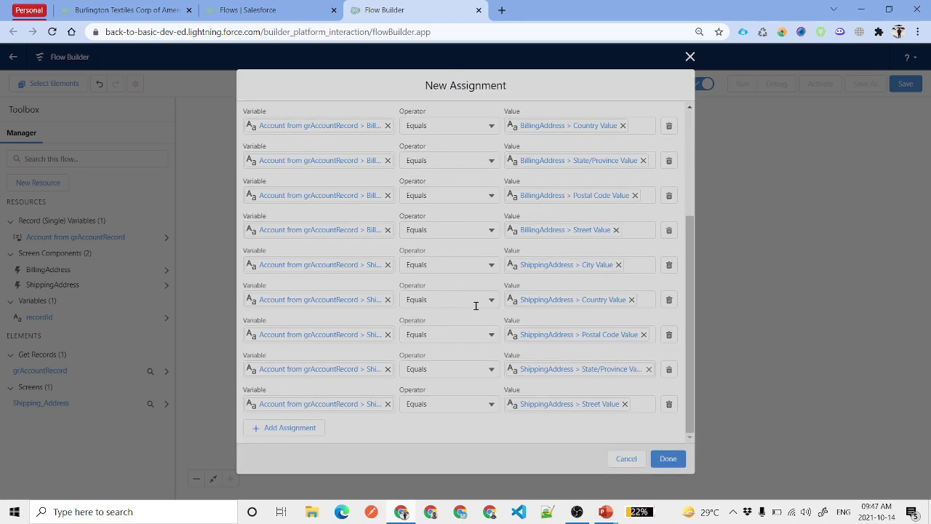
pyautogui.scroll(3, 483, 266)
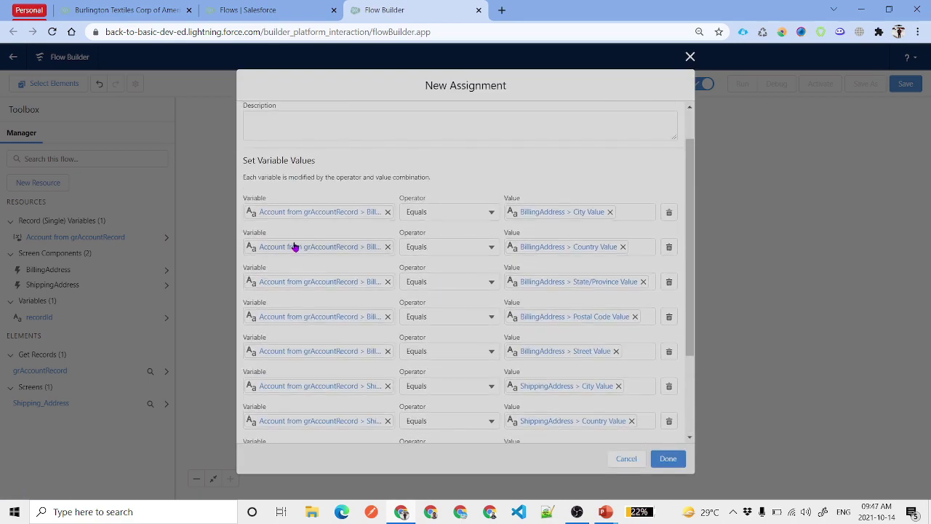
pyautogui.scroll(-3, 415, 291)
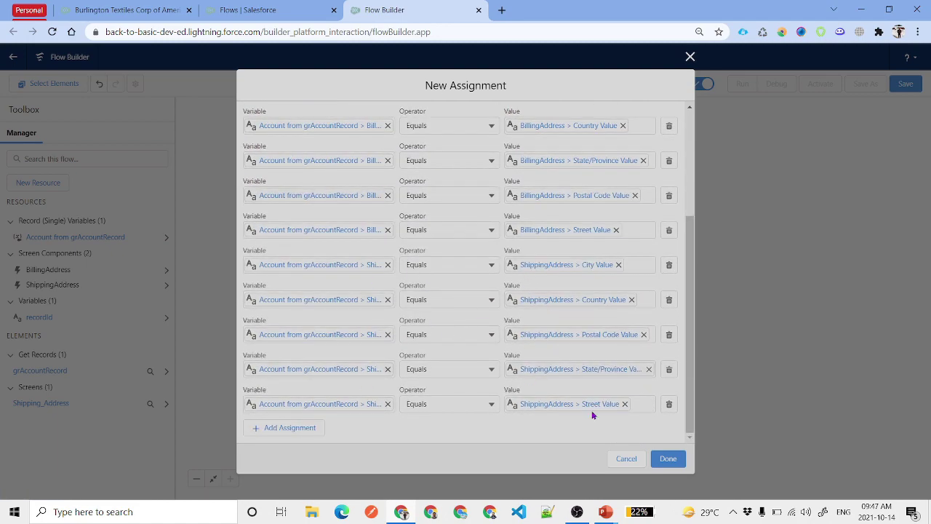
pyautogui.click(664, 459)
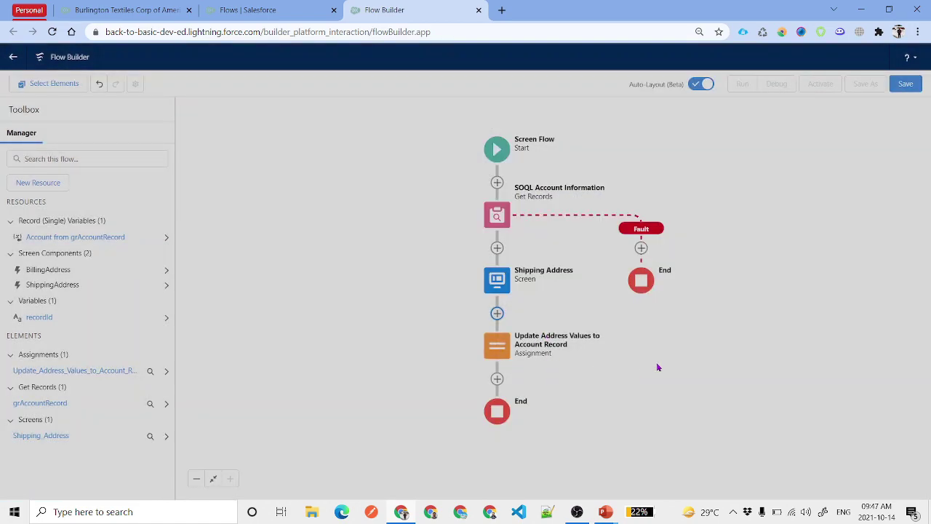
# Add an Update Records element after the assignment that updates the Account from grAccountRecord.
pyautogui.moveTo(658, 368); pyautogui.dragTo(571, 355)
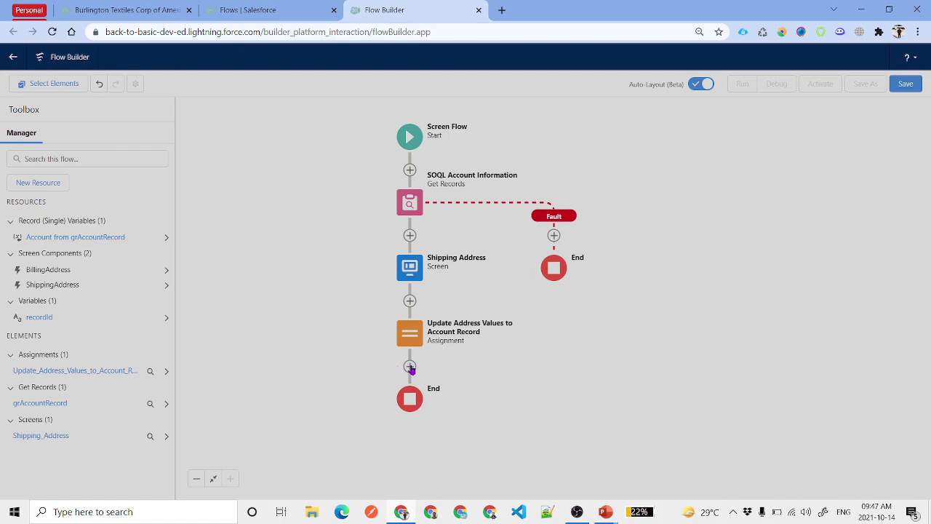
pyautogui.click(429, 357)
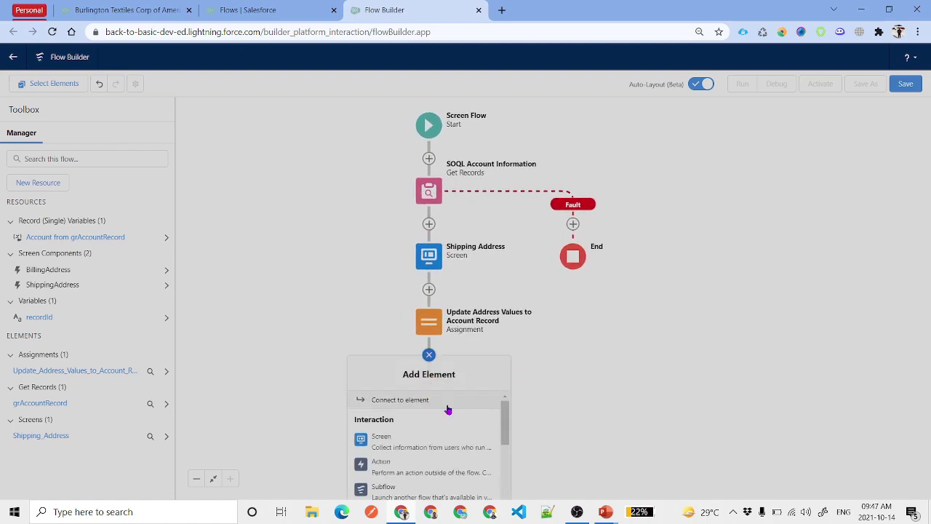
pyautogui.scroll(-4, 451, 437)
pyautogui.scroll(1, 451, 439)
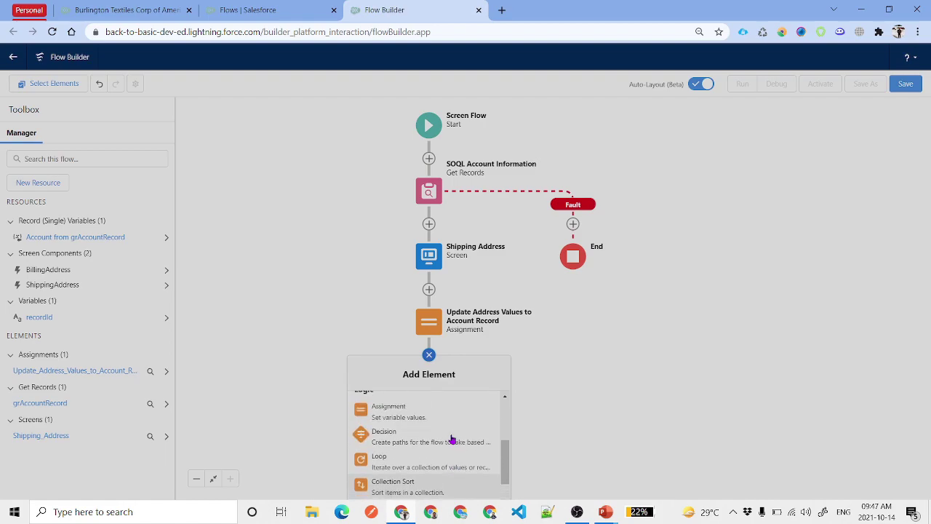
pyautogui.scroll(-2, 452, 440)
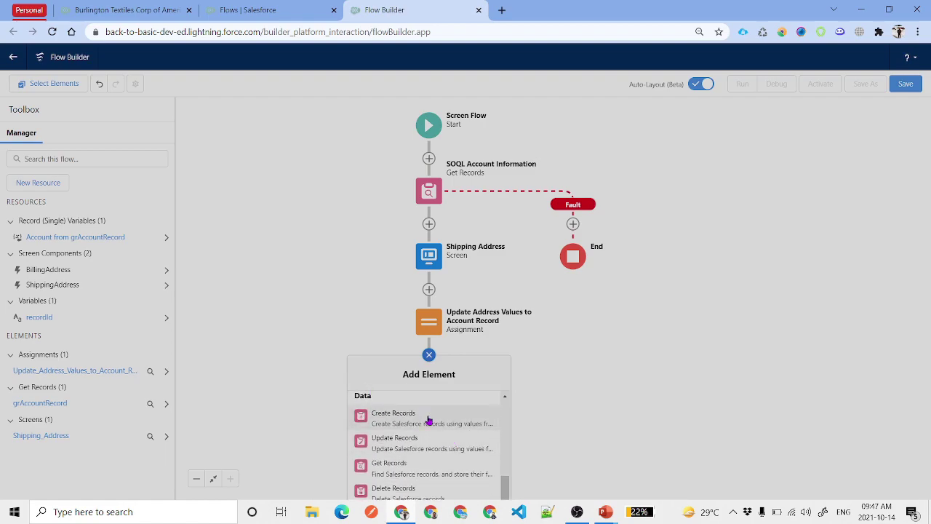
pyautogui.click(419, 446)
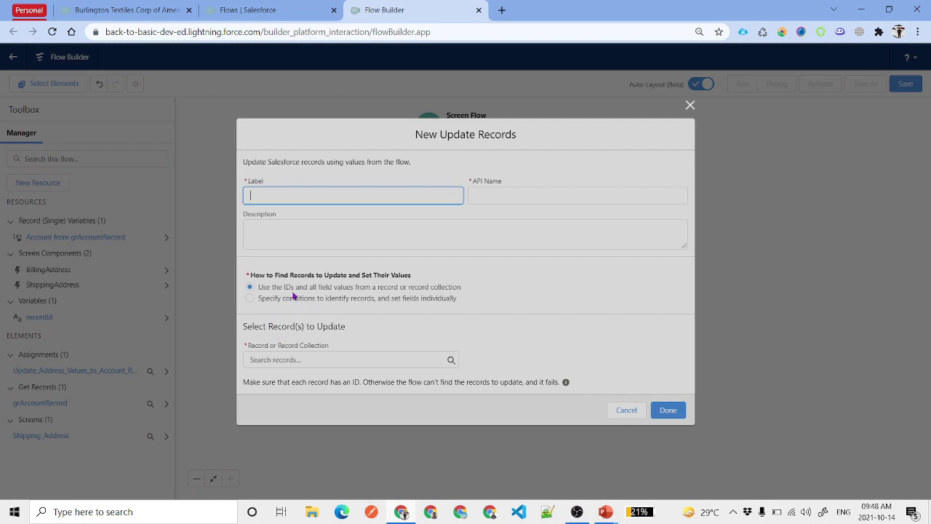
pyautogui.click(308, 360)
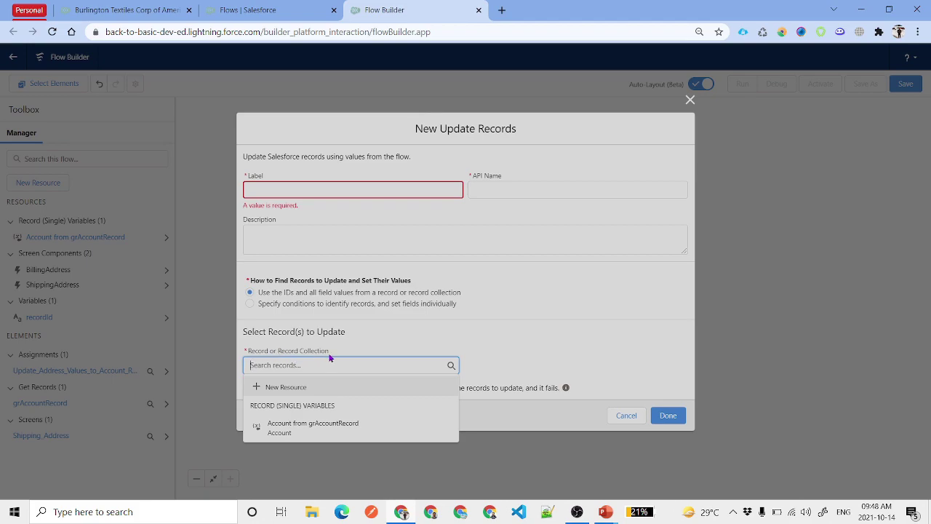
pyautogui.click(325, 427)
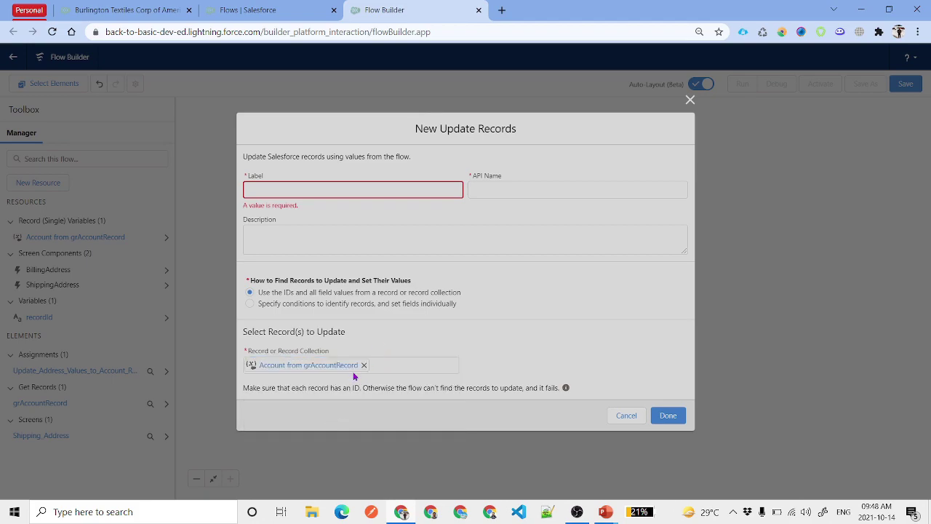
# Label it 'Update Account Address' with API name urAccountRecord and confirm.
pyautogui.click(319, 189)
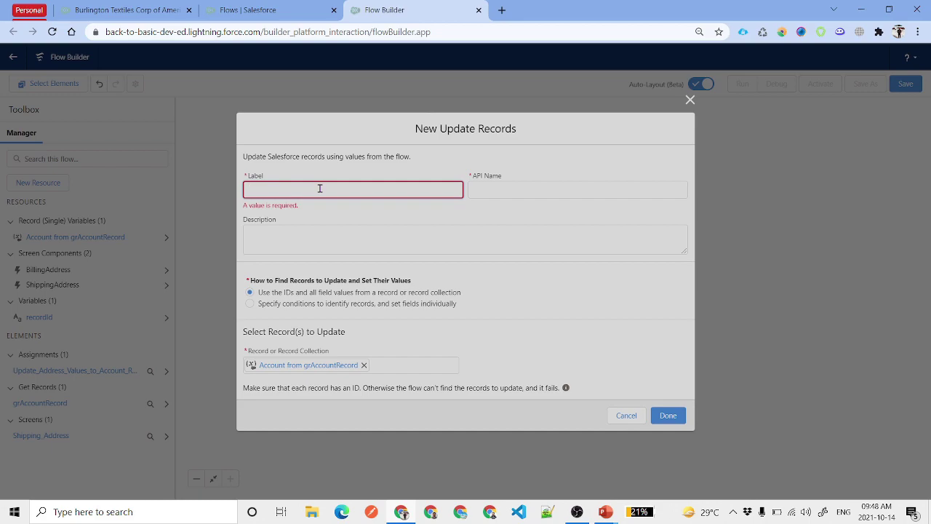
pyautogui.write('Update Account Address')
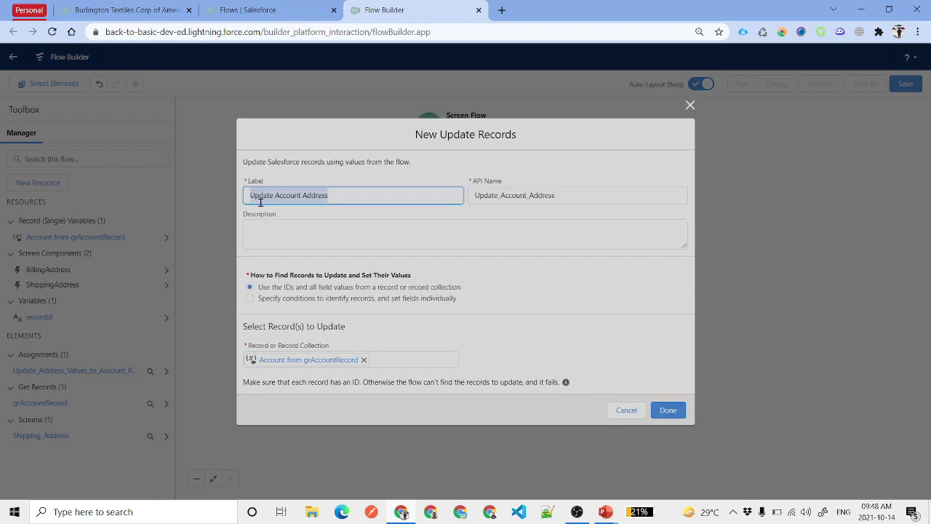
pyautogui.moveTo(580, 195); pyautogui.dragTo(404, 188)
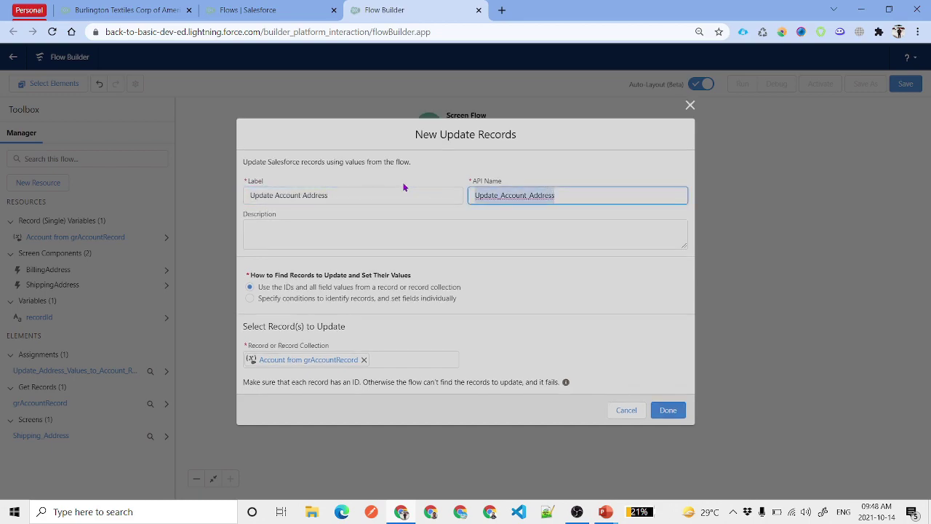
pyautogui.write('U')
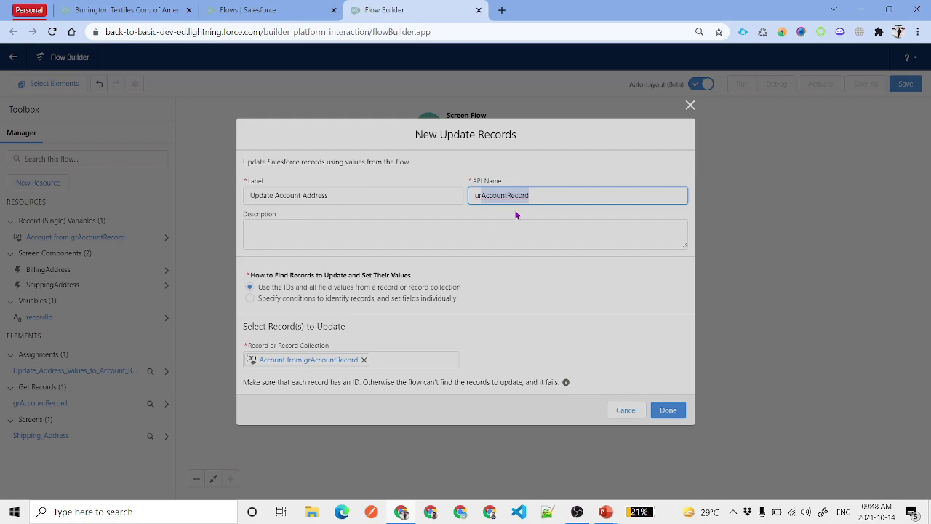
pyautogui.press('Return')
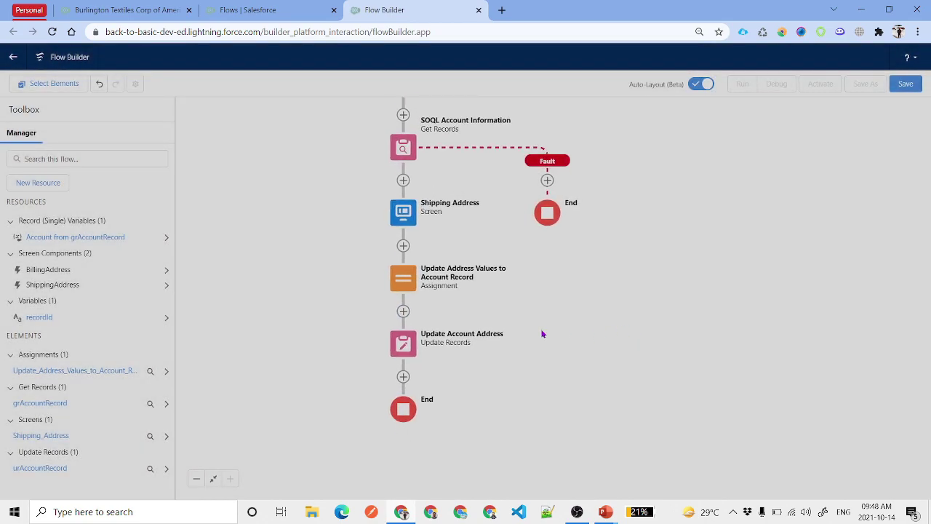
# Add a fault path to the Update Account Address step.
pyautogui.click(403, 343)
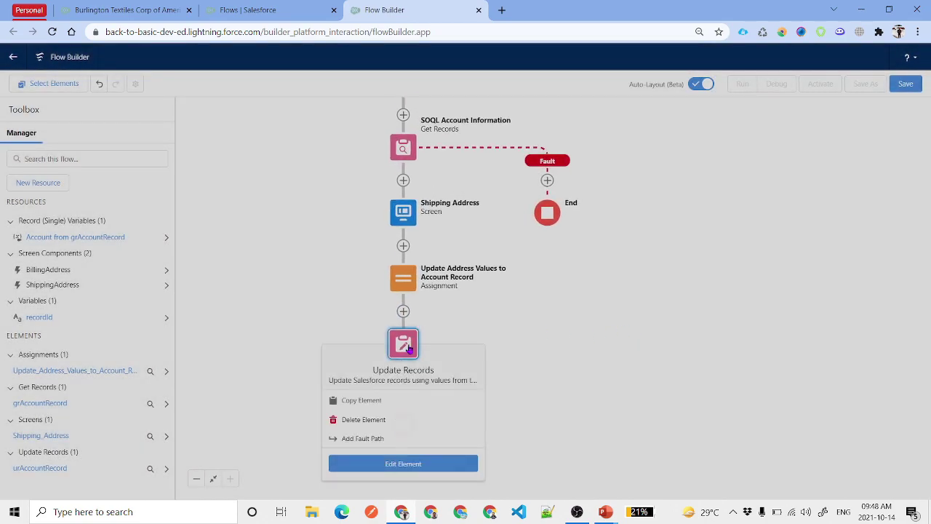
pyautogui.click(383, 440)
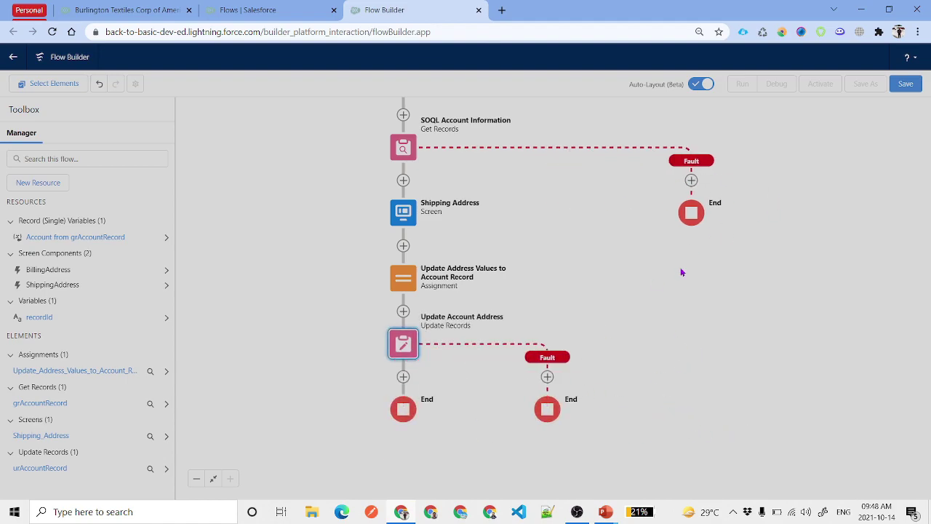
pyautogui.moveTo(681, 272); pyautogui.dragTo(665, 350)
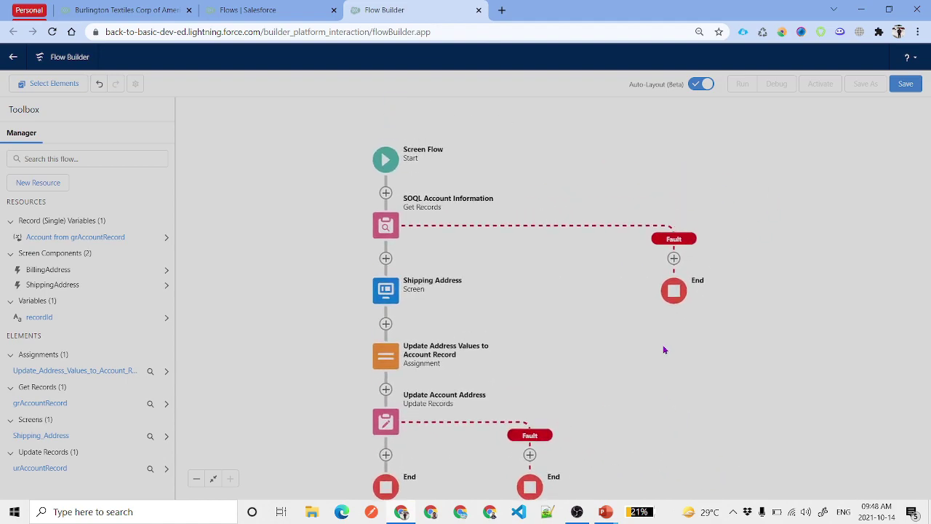
# On the Get Records fault path, add an Error Screen whose Display Text shows {!$Flow.FaultMessage}.
pyautogui.click(675, 257)
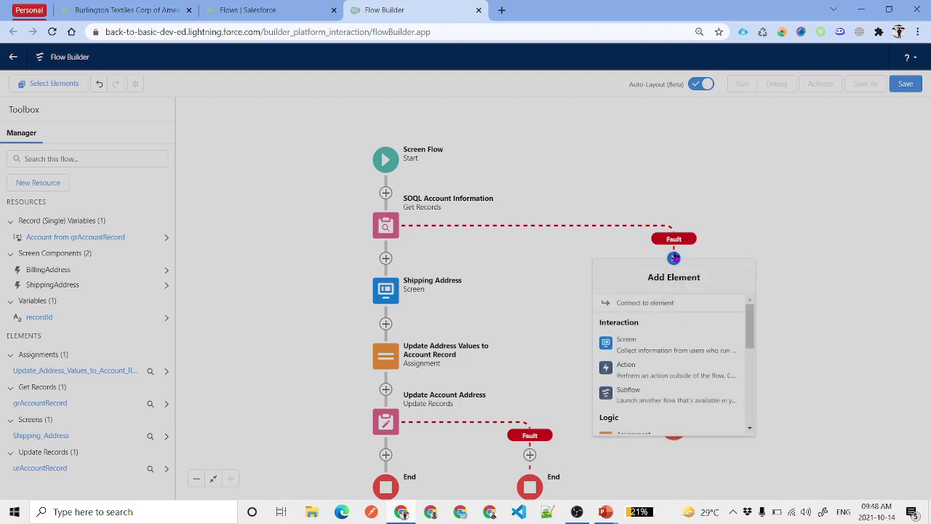
pyautogui.click(673, 343)
pyautogui.write('di')
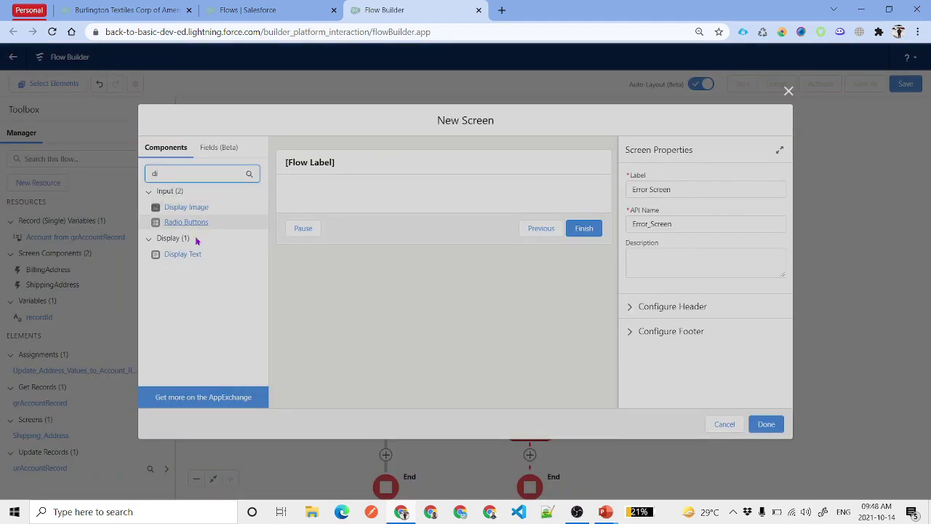
pyautogui.moveTo(262, 249); pyautogui.dragTo(397, 209)
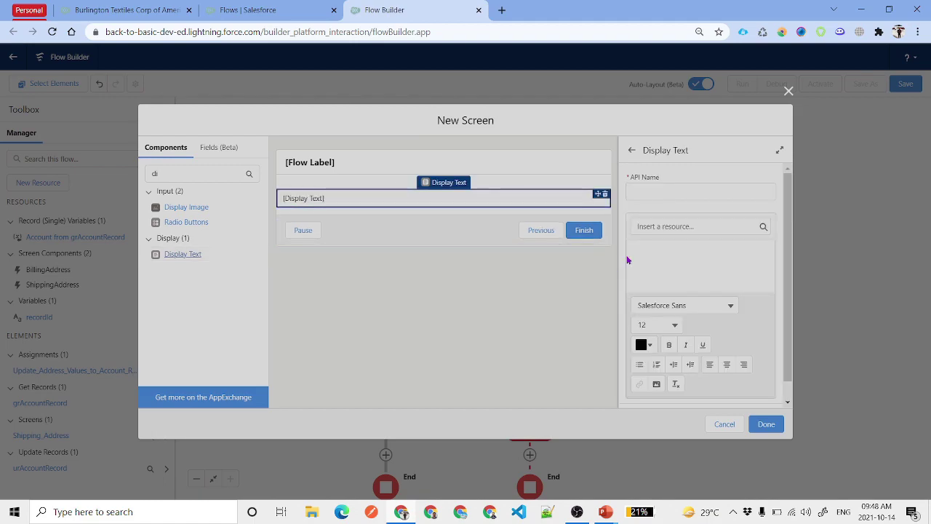
pyautogui.click(654, 194)
pyautogui.write('ErrorMessage')
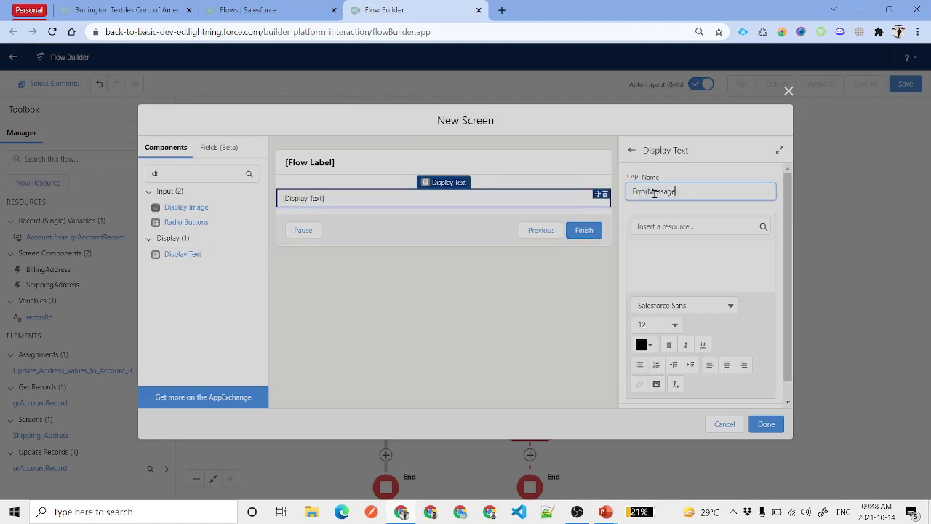
pyautogui.click(673, 226)
pyautogui.write('Flo')
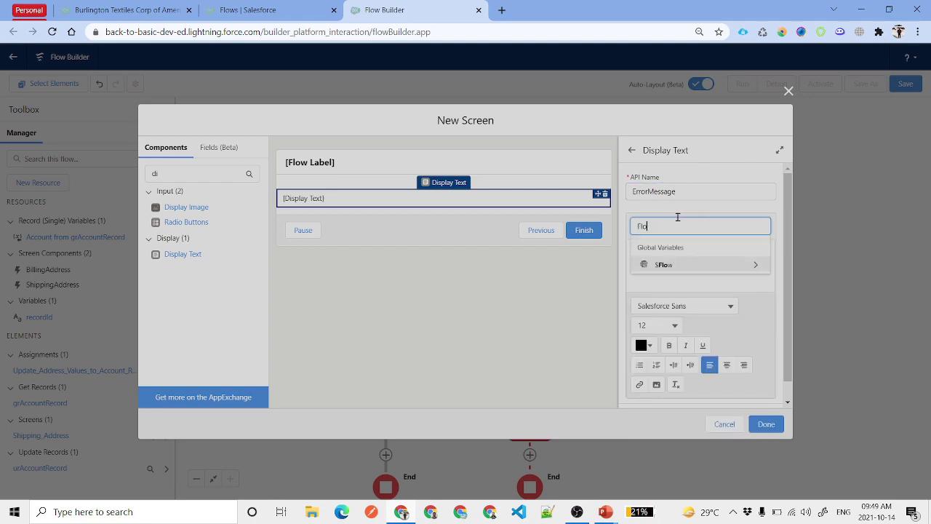
pyautogui.press('BackSpace')
pyautogui.press('BackSpace')
pyautogui.press('BackSpace')
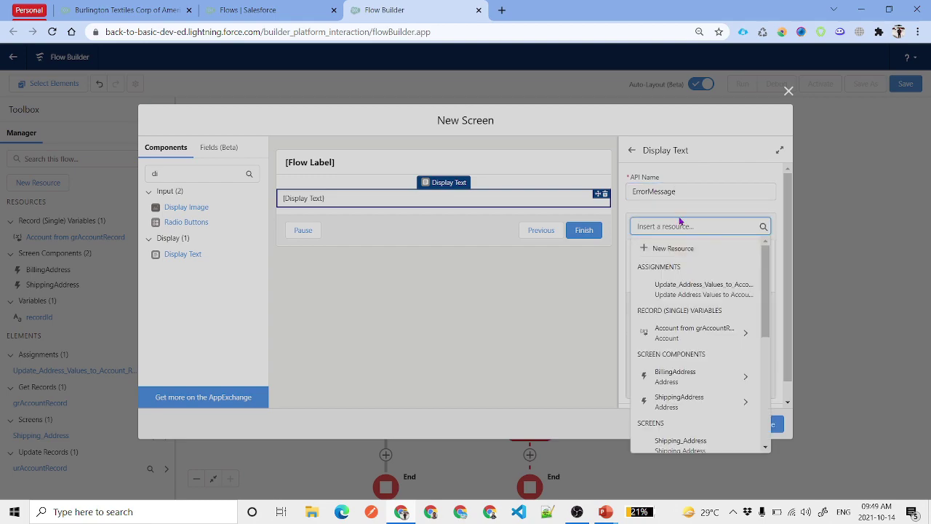
pyautogui.write('fl')
pyautogui.click(663, 265)
pyautogui.click(644, 247)
# Colour the fault message text red and confirm the Error Screen.
pyautogui.moveTo(636, 253); pyautogui.dragTo(705, 253)
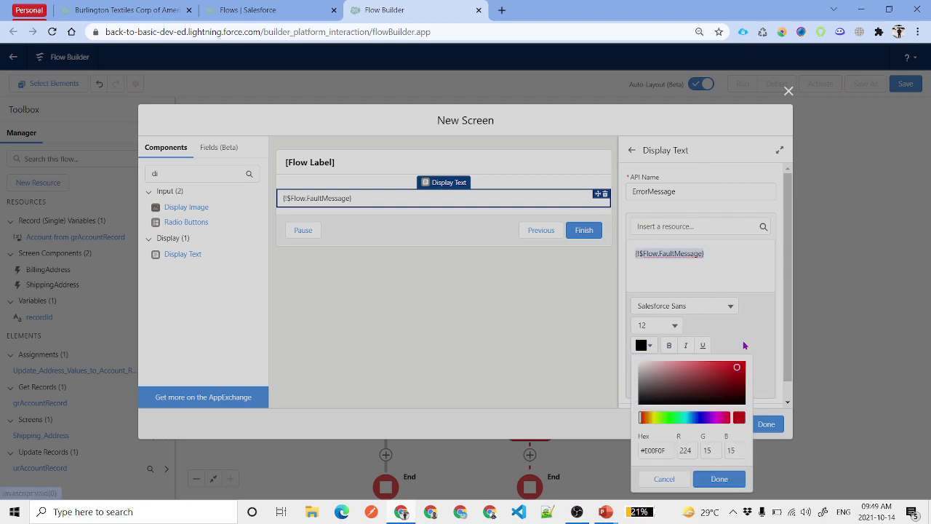
pyautogui.click(736, 260)
pyautogui.click(719, 479)
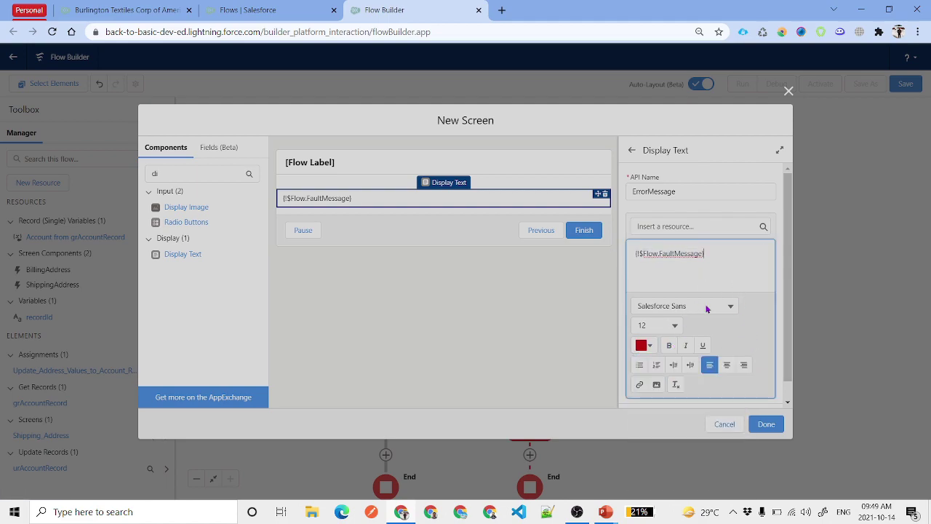
pyautogui.moveTo(727, 257); pyautogui.dragTo(628, 262)
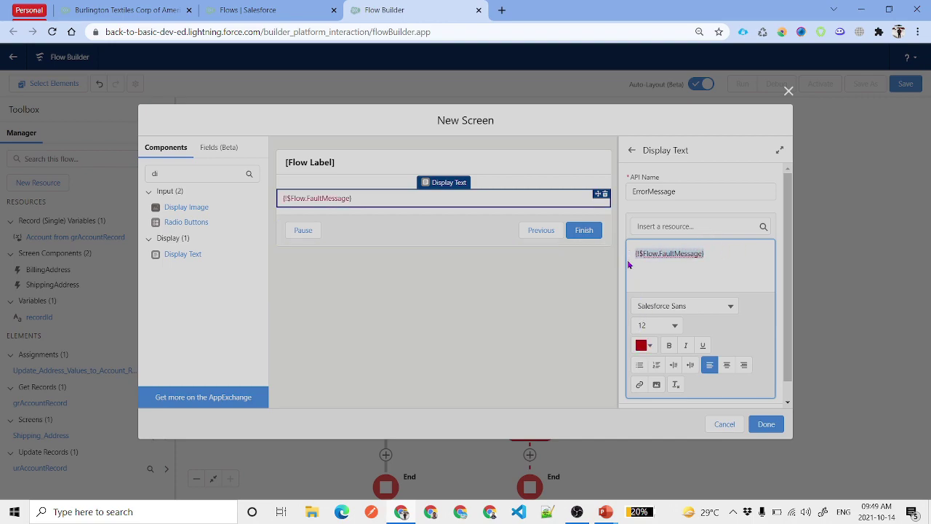
pyautogui.moveTo(728, 260); pyautogui.dragTo(631, 256)
pyautogui.click(766, 425)
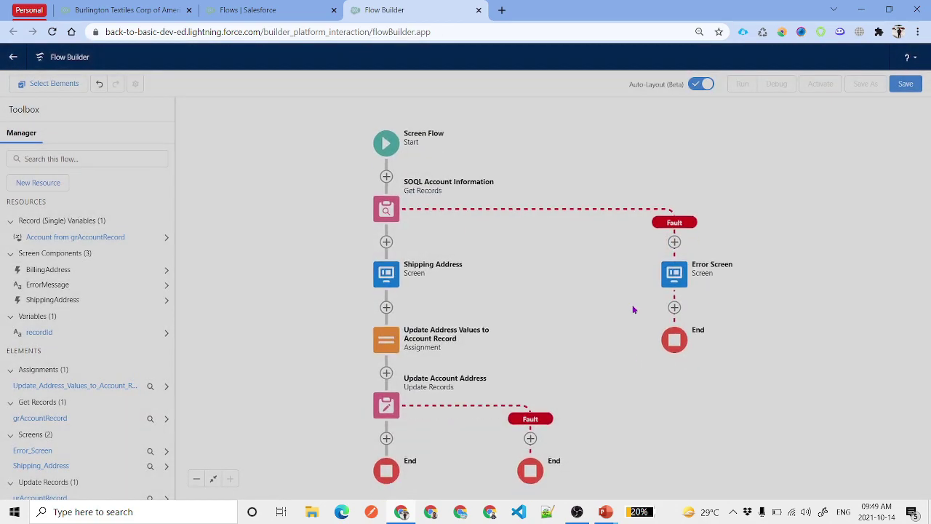
# Connect Update Account Address's fault path to the existing Error Screen.
pyautogui.scroll(-1, 636, 292)
pyautogui.click(535, 372)
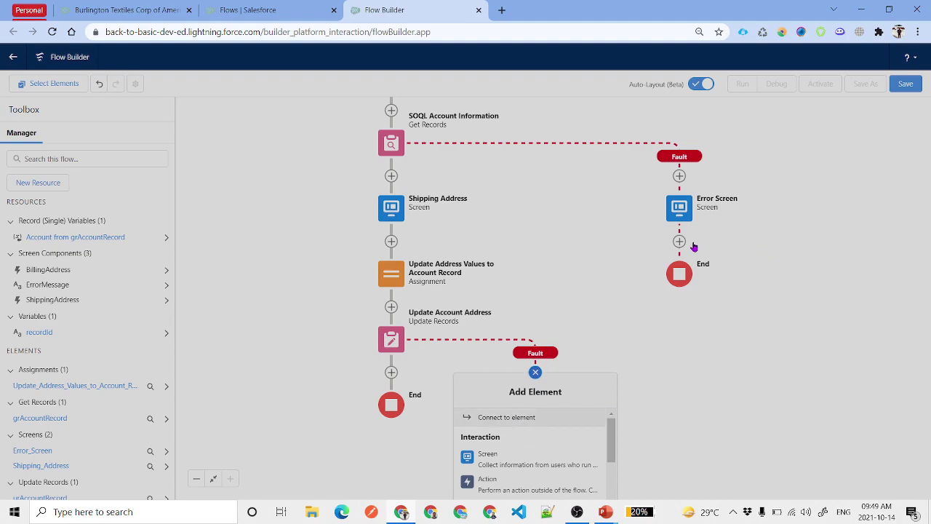
pyautogui.click(684, 237)
pyautogui.click(682, 230)
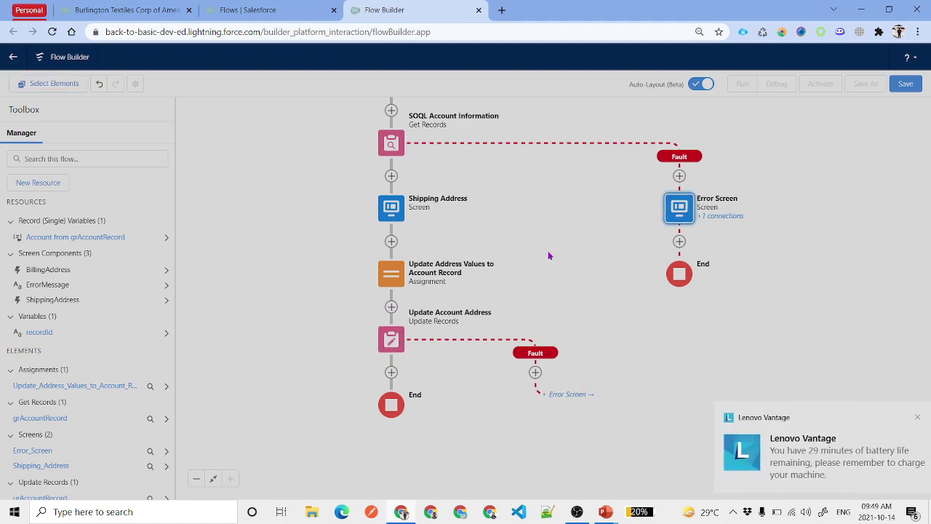
pyautogui.moveTo(486, 352); pyautogui.dragTo(492, 339)
pyautogui.moveTo(445, 361); pyautogui.dragTo(451, 343)
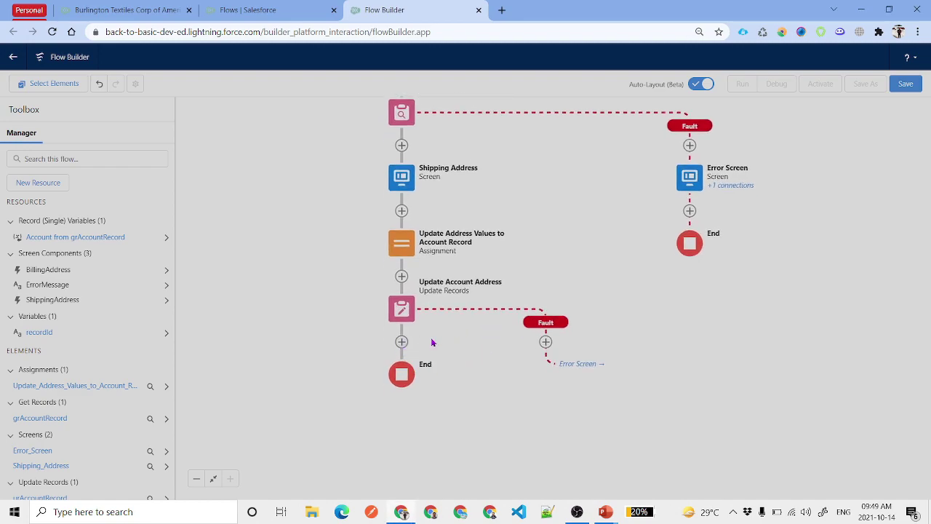
pyautogui.click(401, 342)
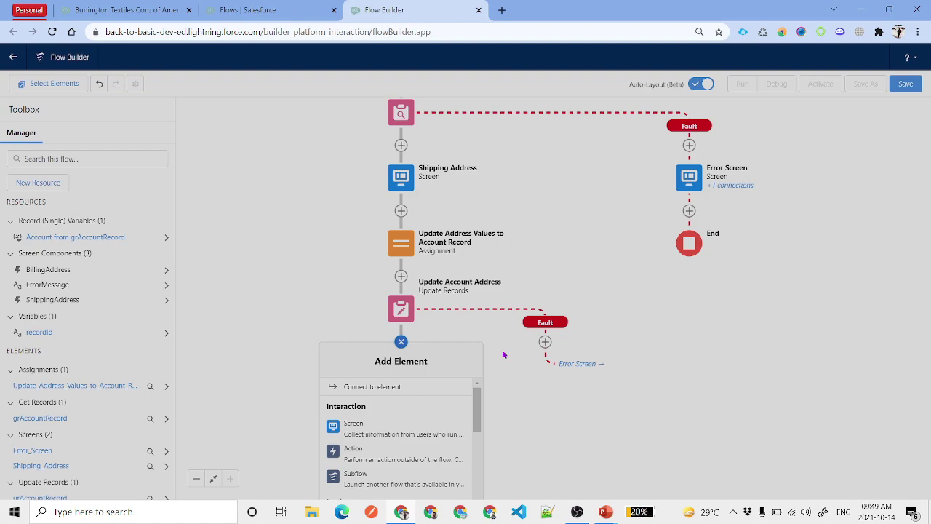
# Add a Success Screen after Update Account Address with Display Text 'Record Updated Successfully'.
pyautogui.click(538, 416)
pyautogui.click(408, 309)
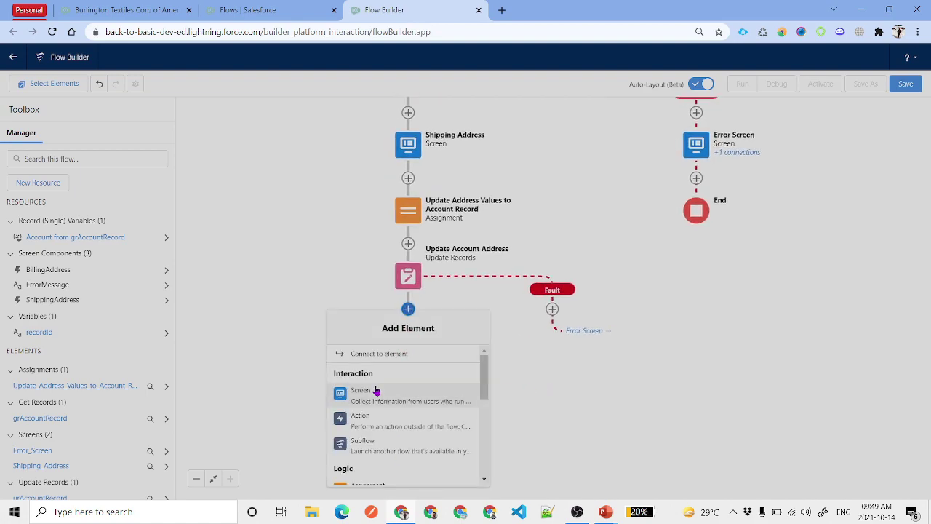
pyautogui.click(376, 390)
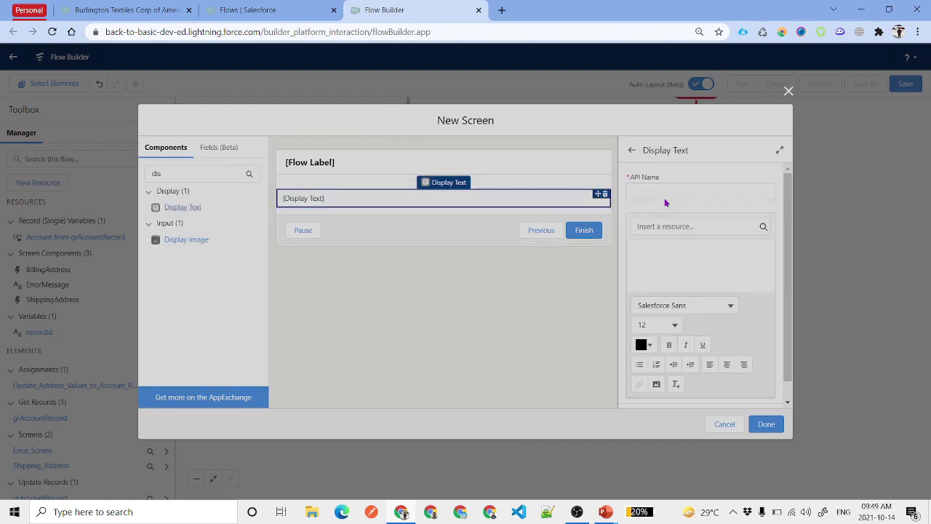
pyautogui.click(665, 195)
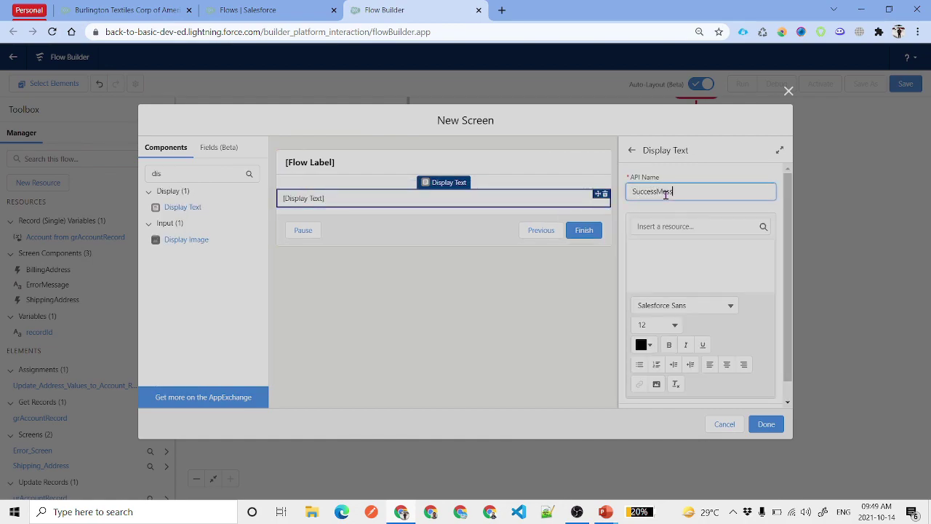
pyautogui.click(691, 259)
pyautogui.write('Reco')
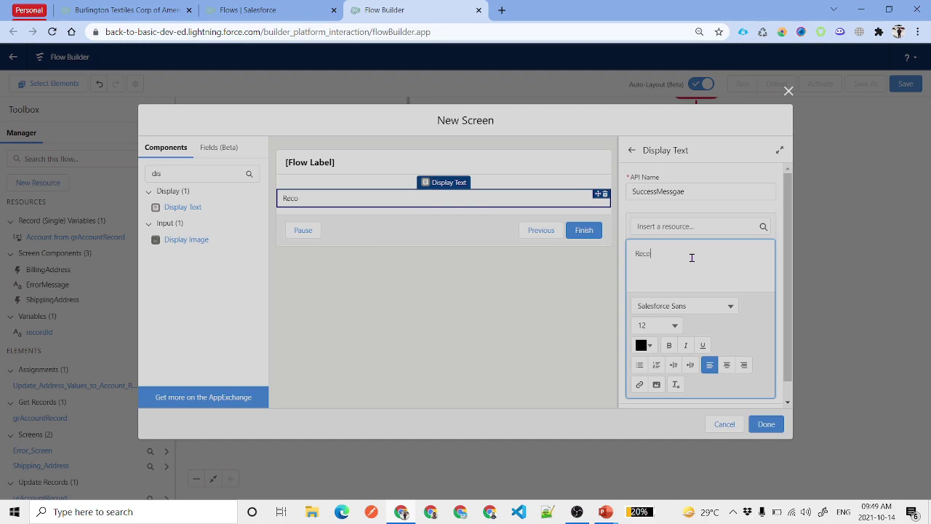
pyautogui.write('rd Updated Successfully')
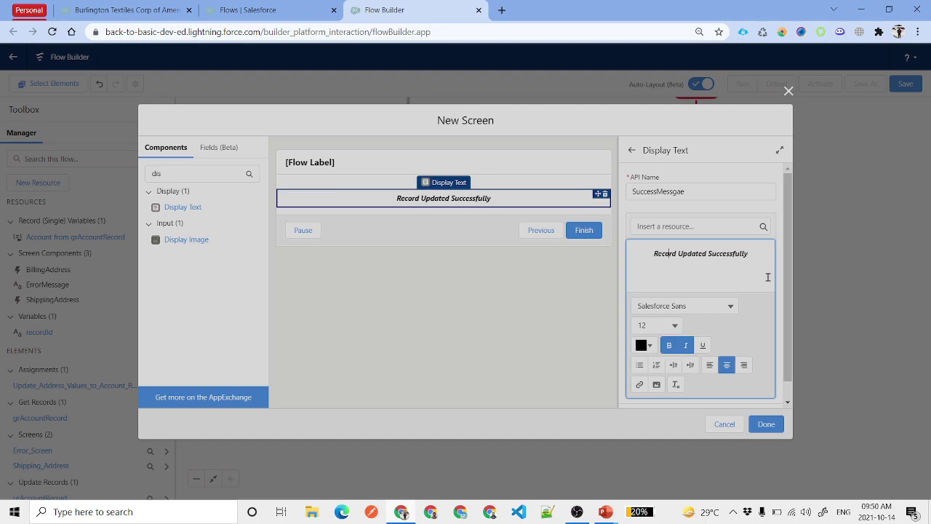
# Format the success message, confirm the Success Screen, and fit the flow to view.
pyautogui.moveTo(753, 253); pyautogui.dragTo(653, 243)
pyautogui.click(766, 424)
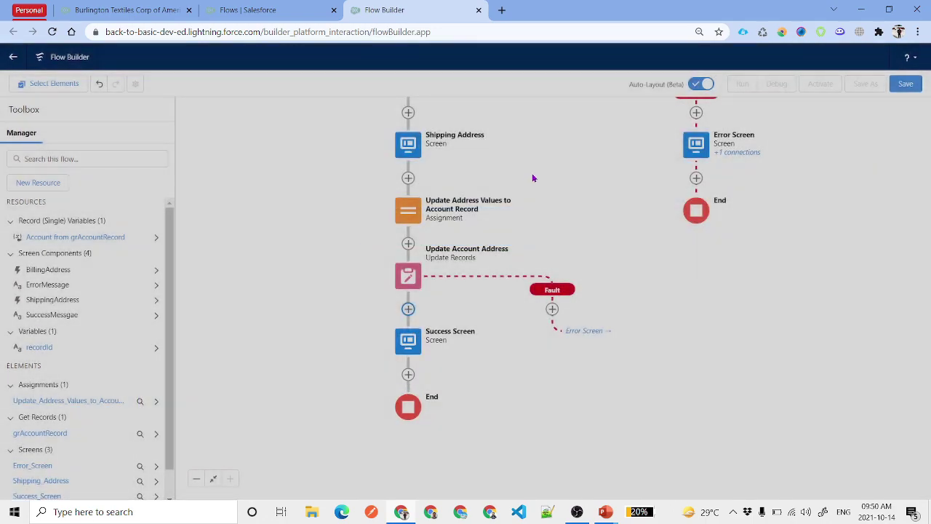
pyautogui.moveTo(535, 177); pyautogui.dragTo(534, 212)
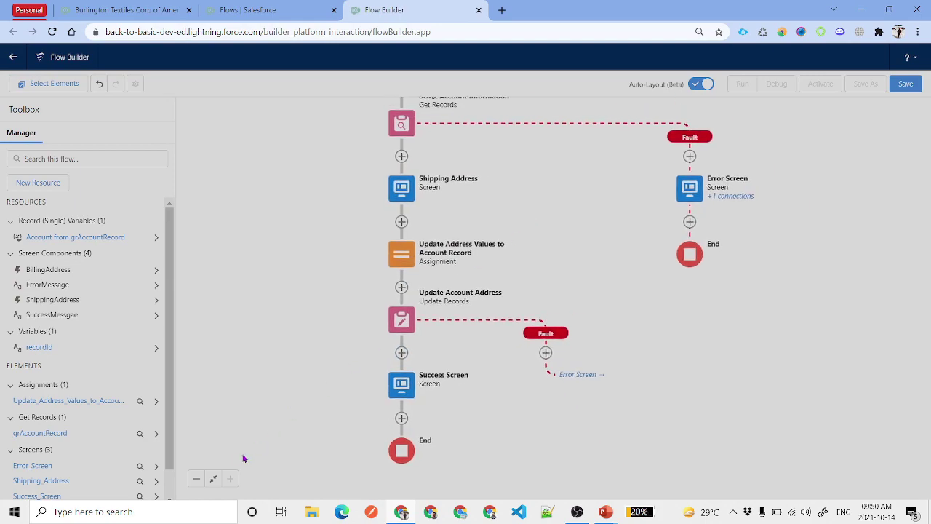
pyautogui.click(214, 479)
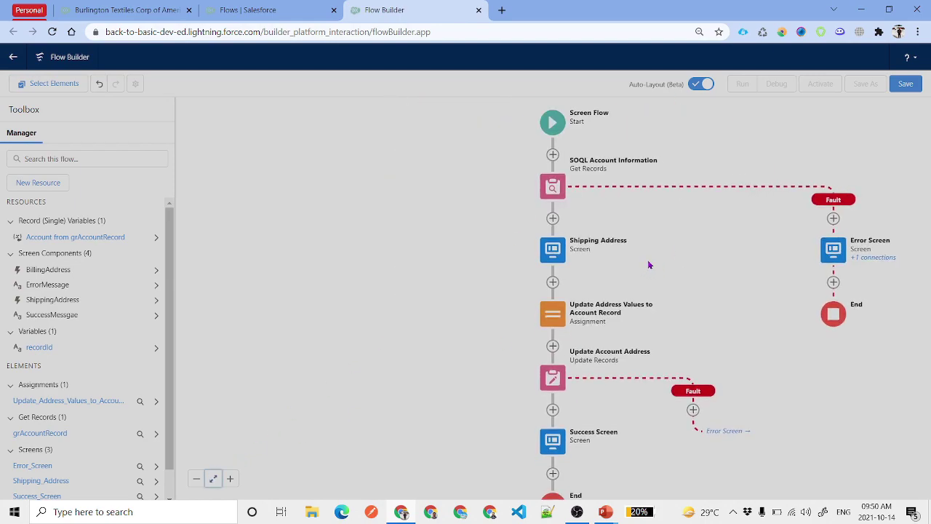
# Save the flow as 'Update Account Address Information Flow', creating version 1.
pyautogui.click(905, 83)
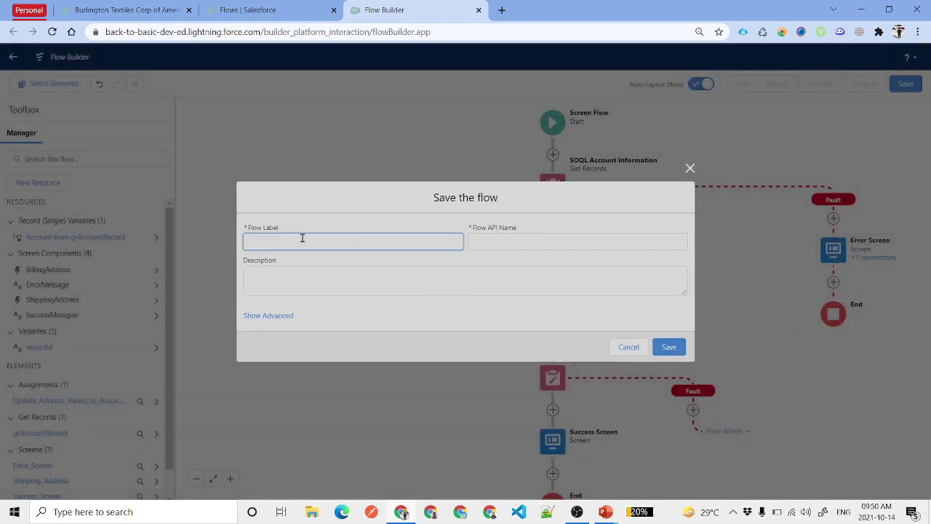
pyautogui.write('Update Account Address Information Flow')
pyautogui.moveTo(401, 240); pyautogui.dragTo(218, 250)
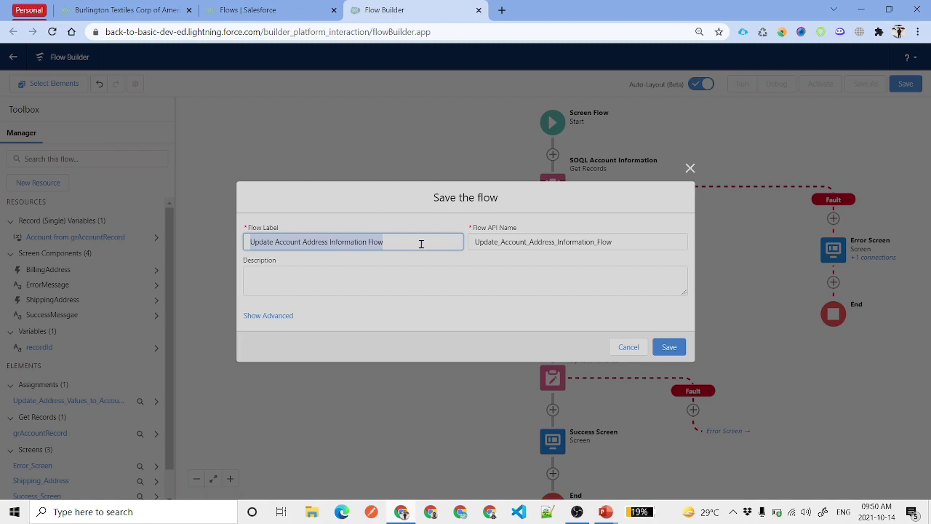
pyautogui.click(668, 347)
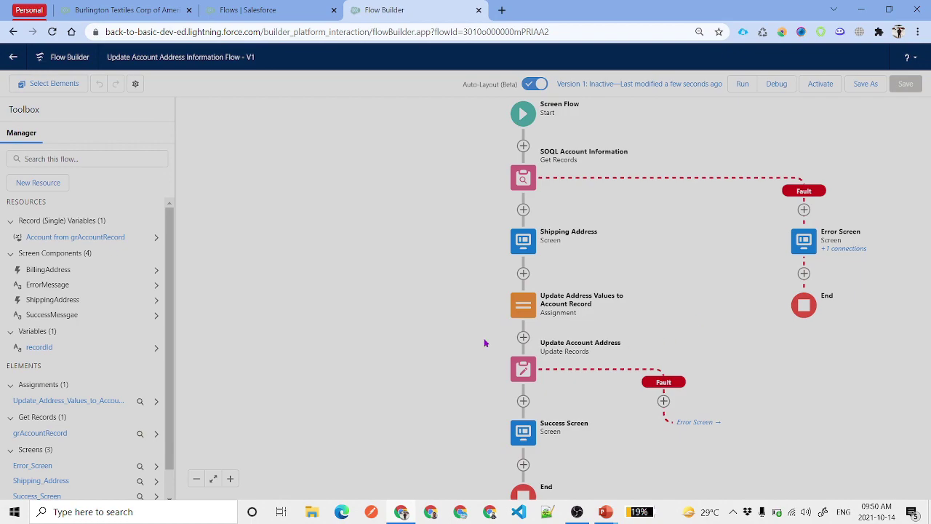
pyautogui.click(774, 86)
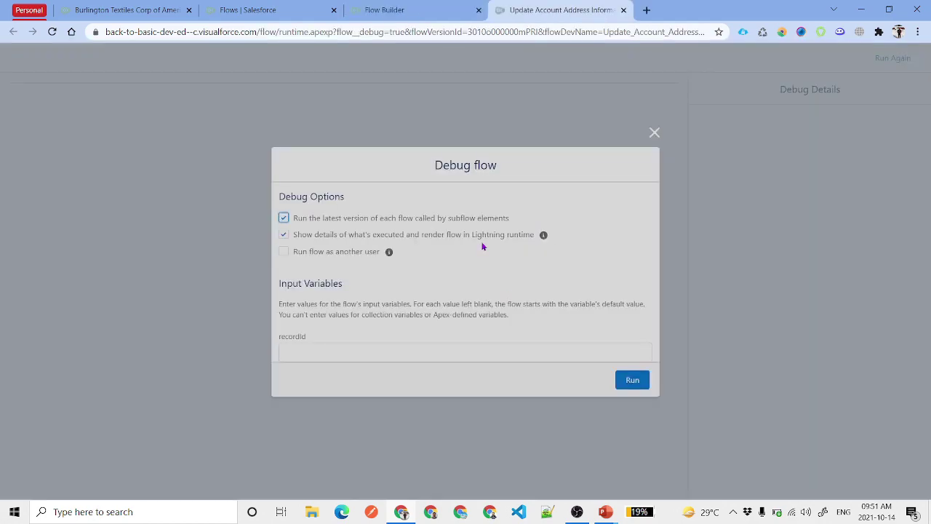
# Start a debug run with the Burlington Textiles account ID as recordId.
pyautogui.moveTo(325, 337); pyautogui.dragTo(268, 334)
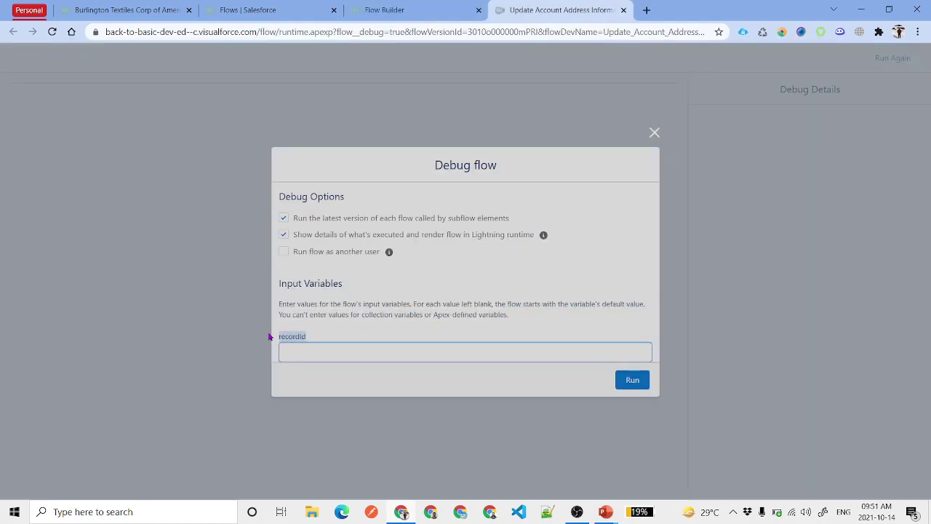
pyautogui.click(381, 337)
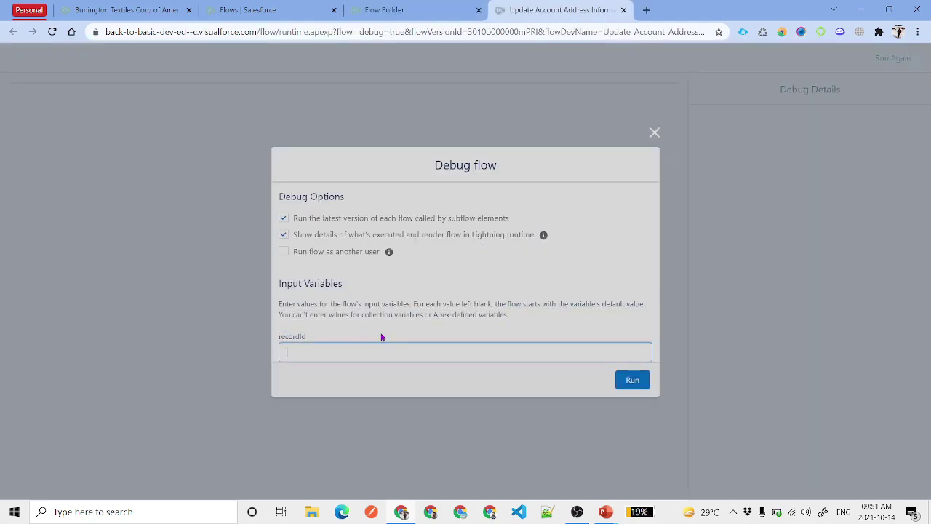
pyautogui.click(138, 10)
pyautogui.click(544, 11)
pyautogui.hotkey('ctrl', 'v')
pyautogui.click(632, 380)
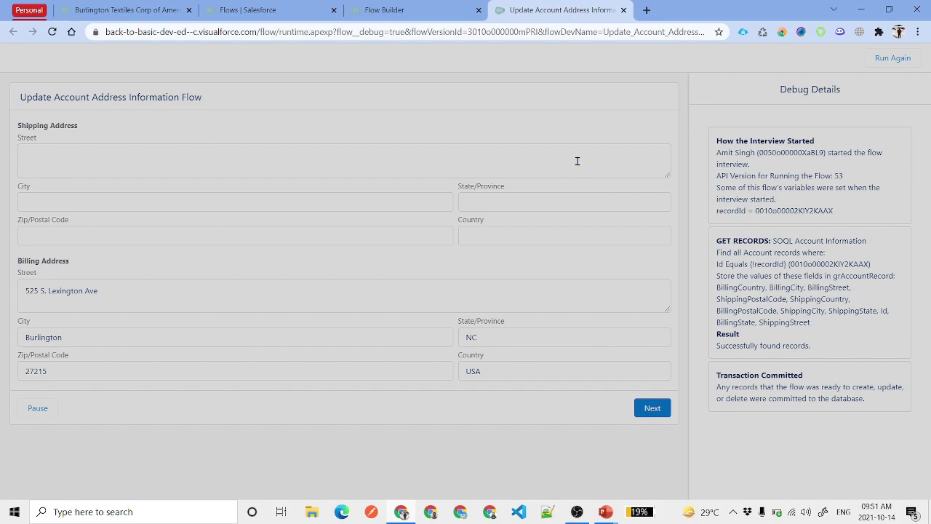
# Copy the billing street, city Burlington and state NC into the Shipping fields.
pyautogui.moveTo(134, 293); pyautogui.dragTo(8, 300)
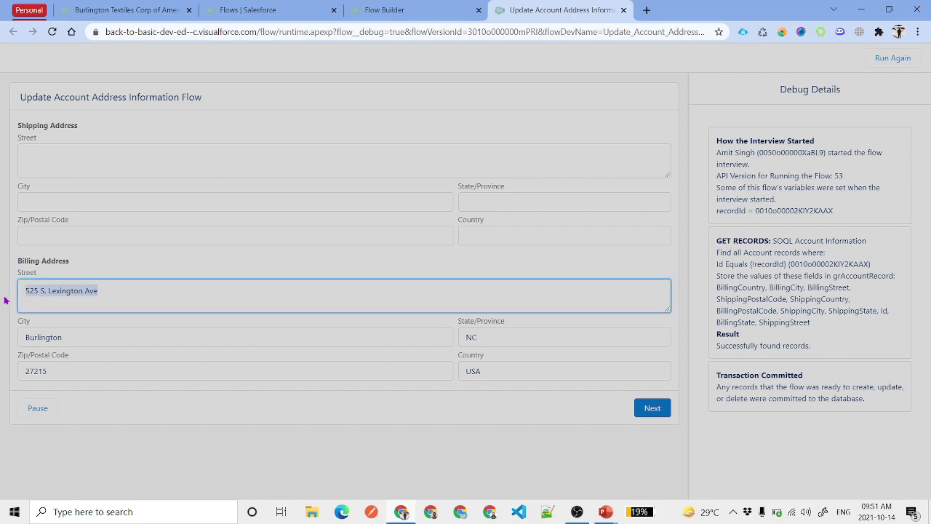
pyautogui.hotkey('ctrl', 'c')
pyautogui.click(97, 158)
pyautogui.hotkey('ctrl', 'v')
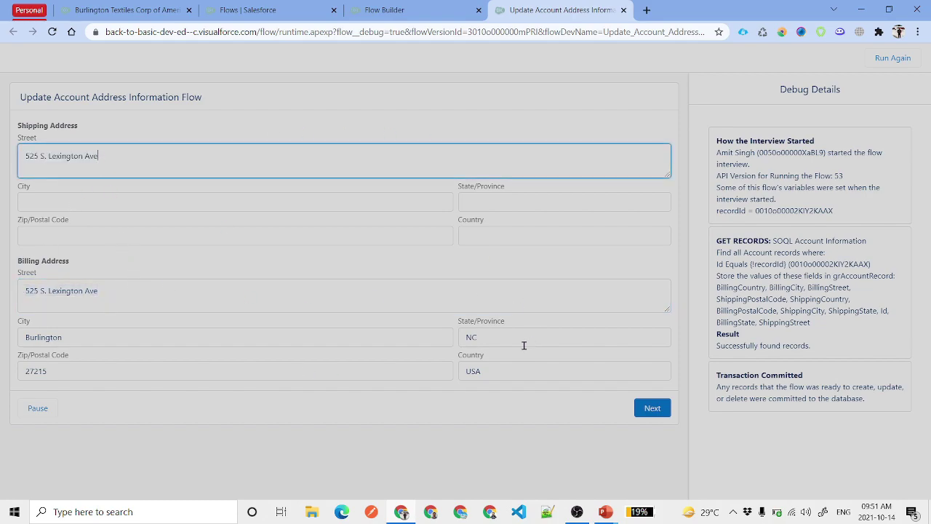
pyautogui.doubleClick(140, 342)
pyautogui.hotkey('ctrl', 'c')
pyautogui.click(122, 195)
pyautogui.hotkey('ctrl', 'v')
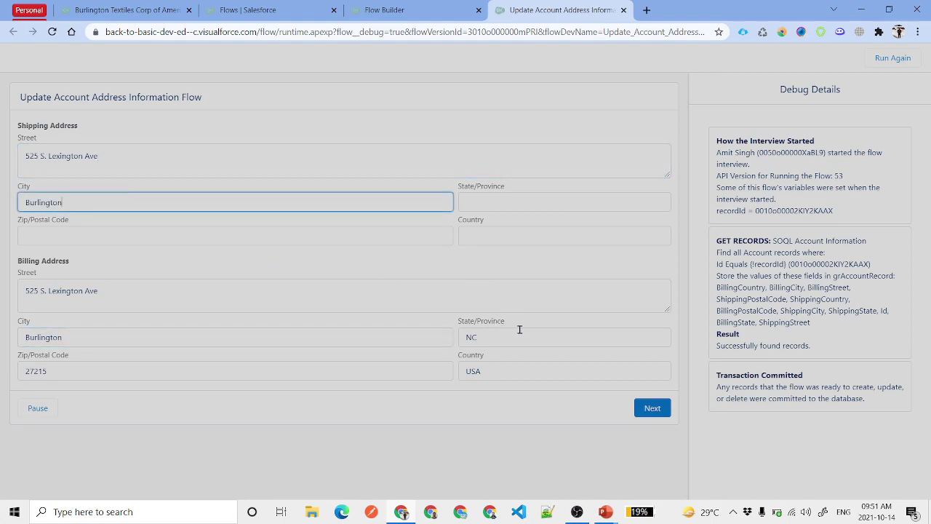
pyautogui.moveTo(520, 330); pyautogui.dragTo(430, 339)
pyautogui.hotkey('ctrl', 'c')
pyautogui.click(506, 197)
pyautogui.hotkey('ctrl', 'v')
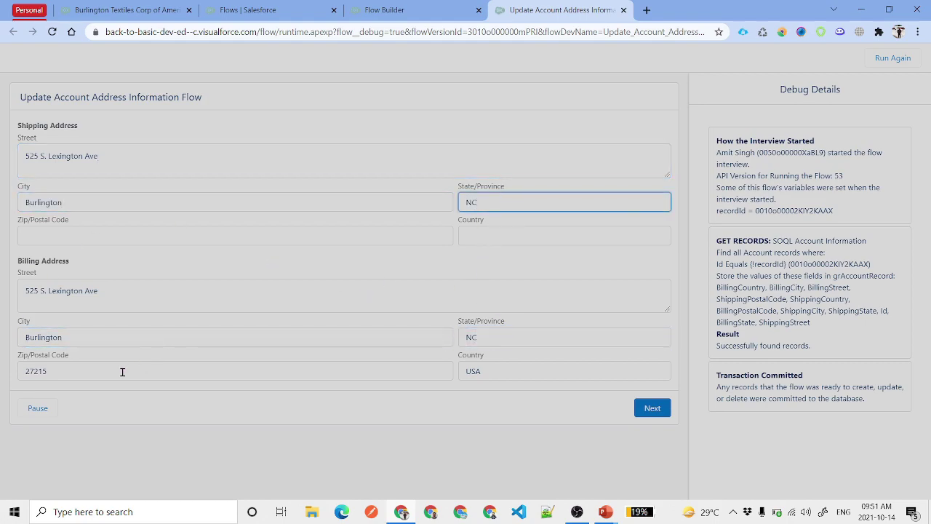
# Copy the billing zip 27215 and country USA into the Shipping fields.
pyautogui.moveTo(122, 372); pyautogui.dragTo(1, 375)
pyautogui.hotkey('ctrl', 'c')
pyautogui.click(107, 233)
pyautogui.hotkey('ctrl', 'v')
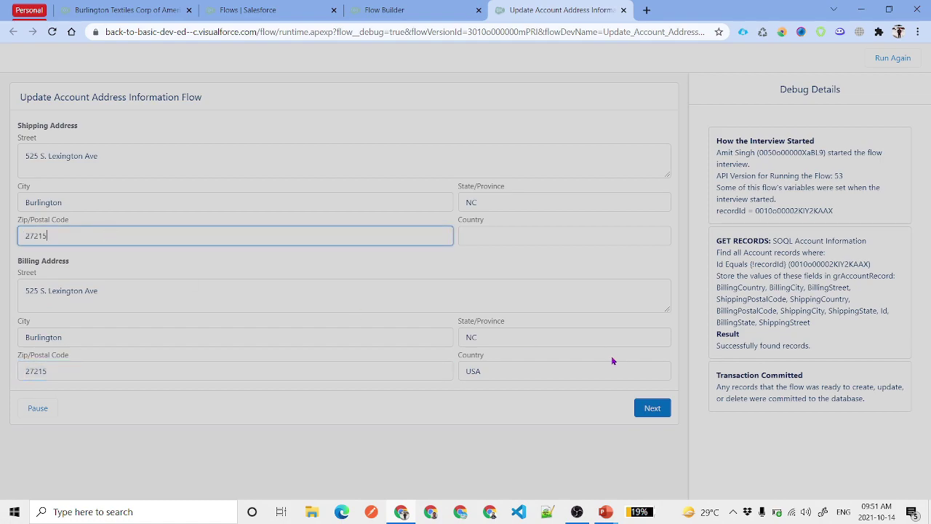
pyautogui.moveTo(609, 371); pyautogui.dragTo(400, 370)
pyautogui.hotkey('ctrl', 'c')
pyautogui.click(520, 227)
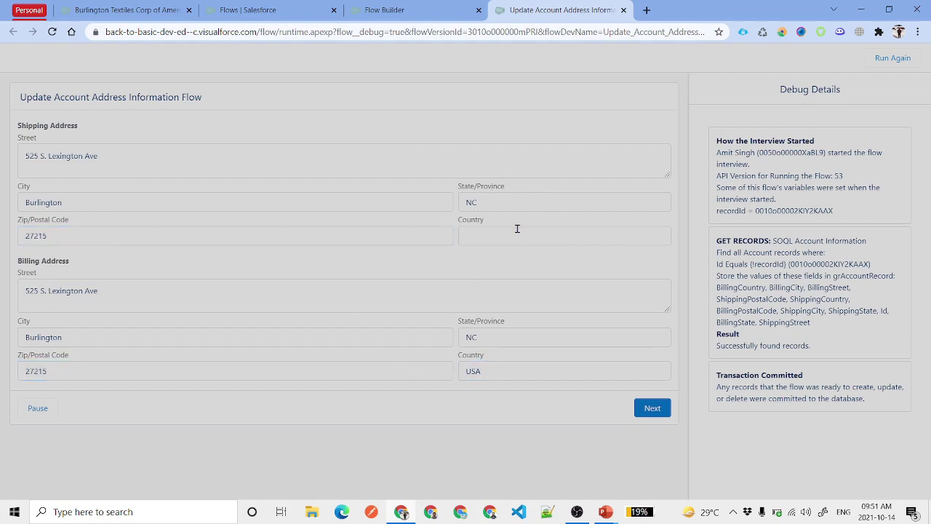
pyautogui.click(516, 232)
pyautogui.hotkey('ctrl', 'v')
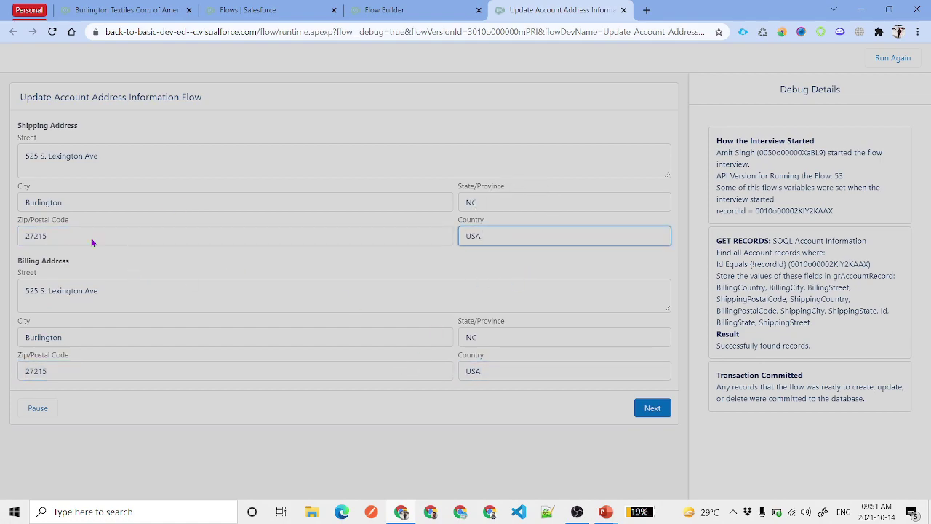
# Submit the addresses and check the Record Updated Successfully message and debug details.
pyautogui.click(124, 10)
pyautogui.scroll(-10, 291, 251)
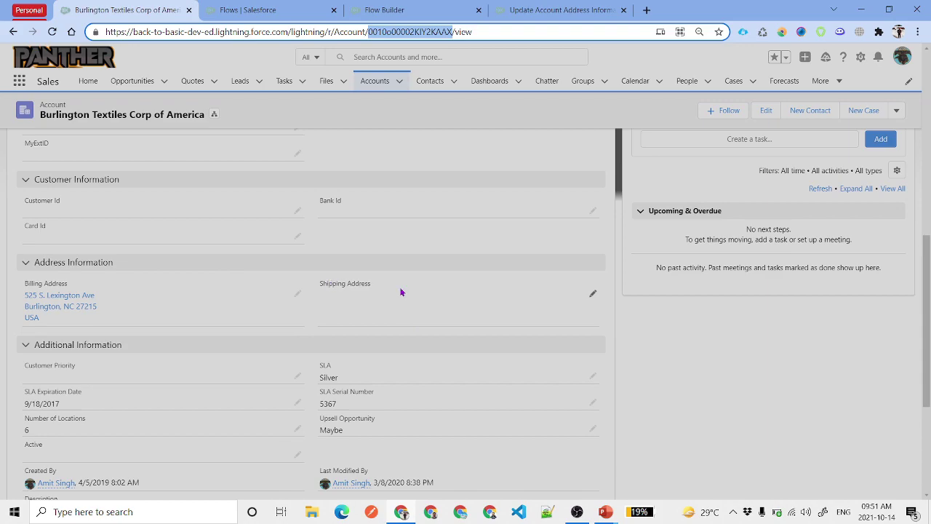
pyautogui.click(586, 7)
pyautogui.click(535, 289)
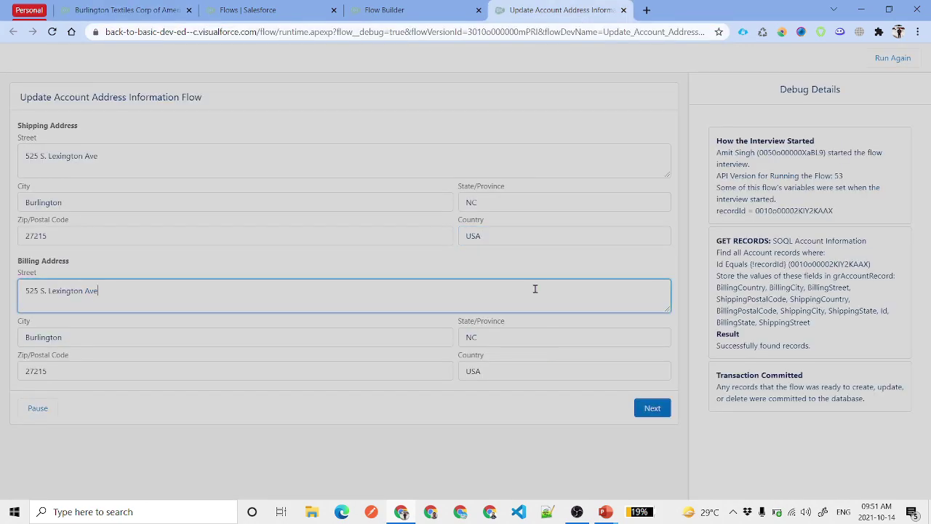
pyautogui.click(650, 407)
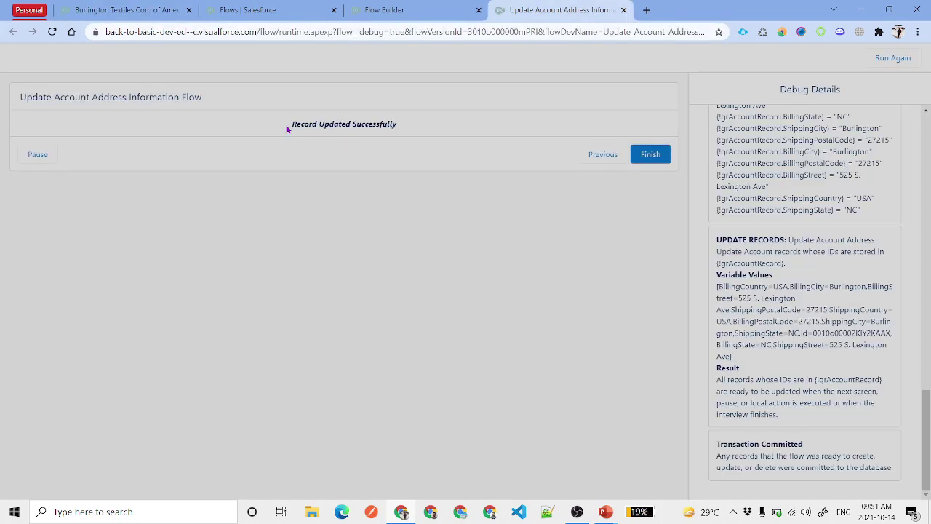
pyautogui.moveTo(289, 125); pyautogui.dragTo(401, 125)
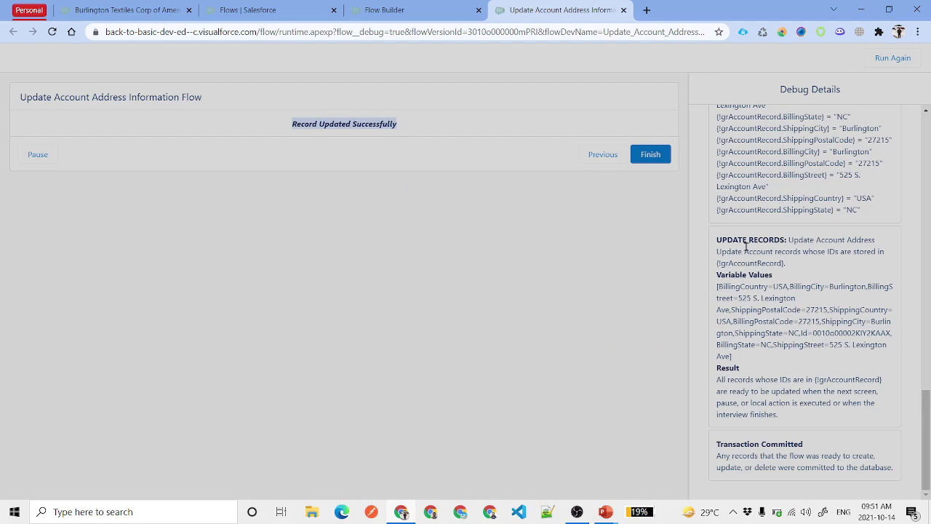
pyautogui.moveTo(718, 287); pyautogui.dragTo(754, 366)
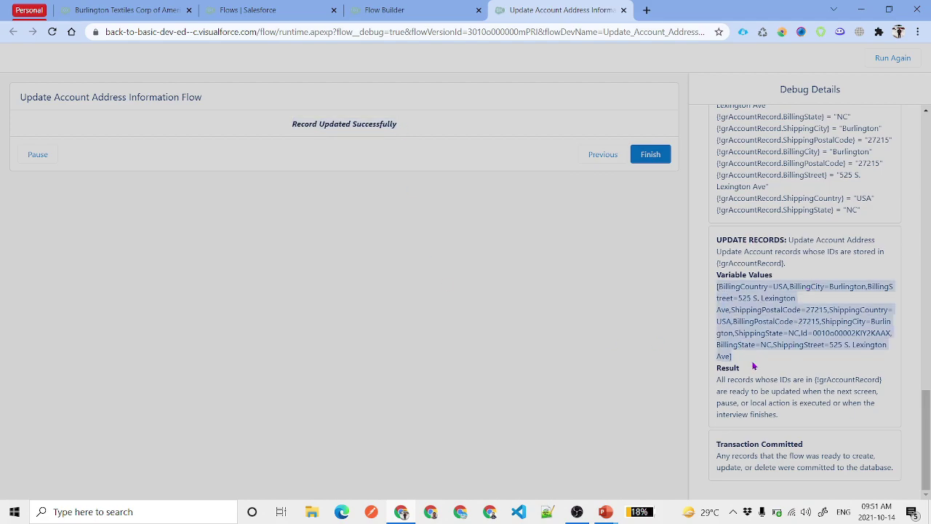
pyautogui.click(788, 365)
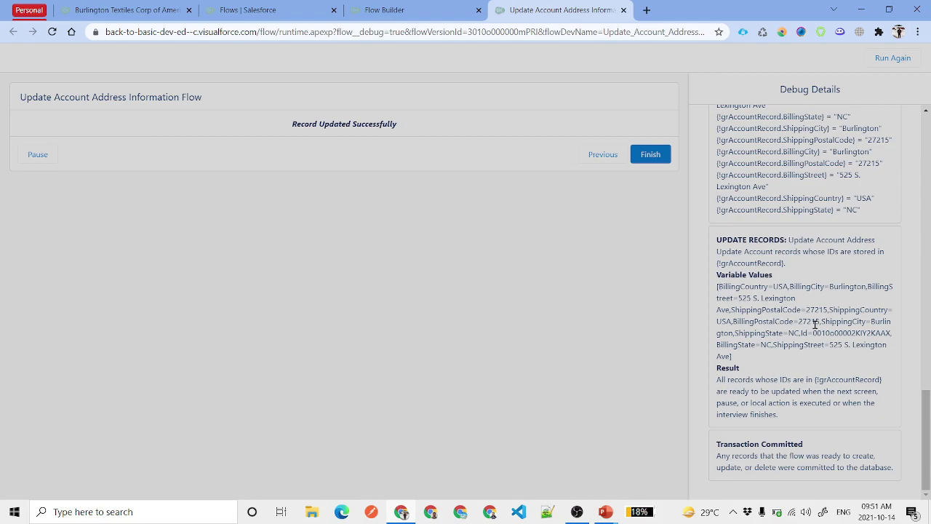
# Reload Burlington Textiles and check its shipping address reads 525 S. Lexington Ave, Burlington, NC 27215, USA.
pyautogui.click(145, 9)
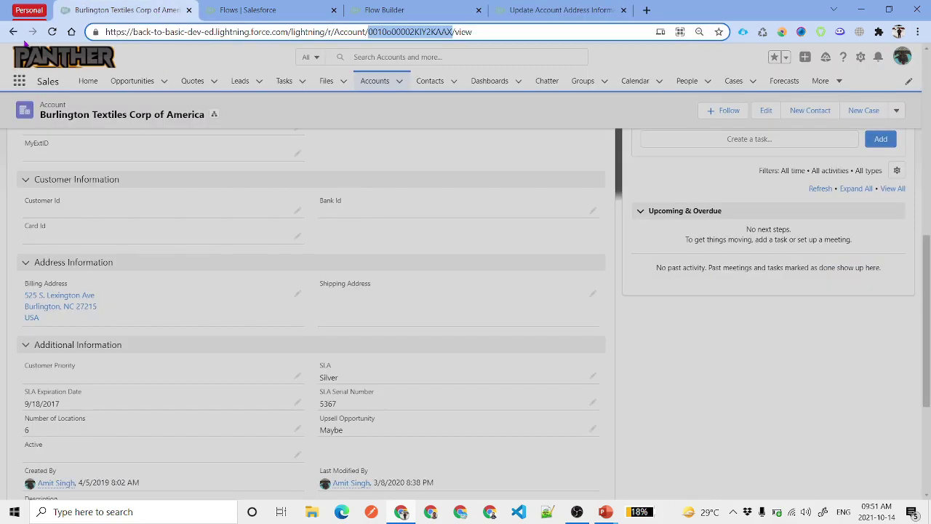
pyautogui.click(52, 32)
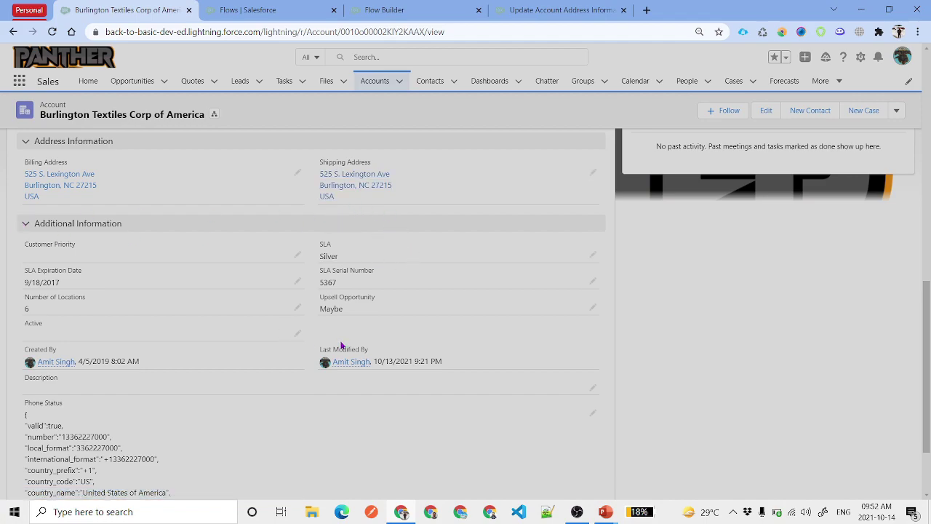
pyautogui.scroll(10, 341, 346)
# Relabel the Shipping Address screen's Next button 'Click Next to Update Address'.
pyautogui.click(398, 10)
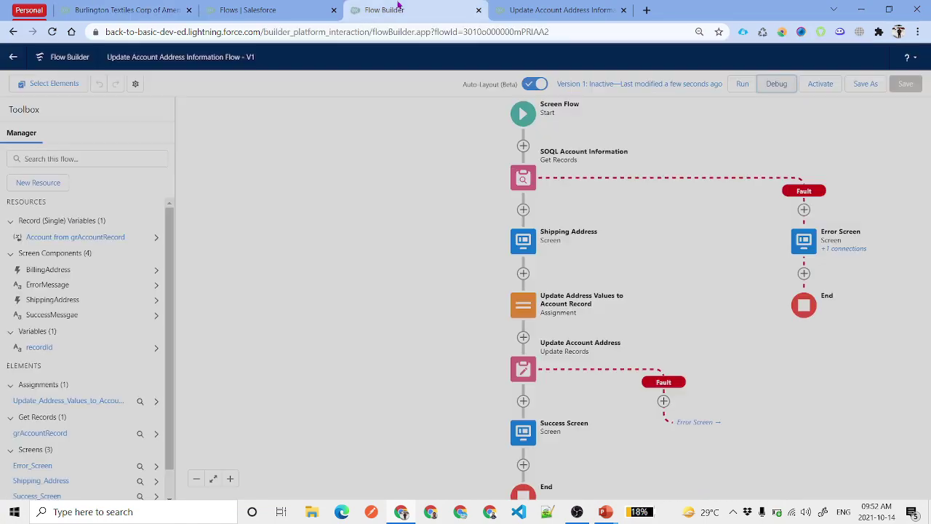
pyautogui.moveTo(665, 264); pyautogui.dragTo(568, 234)
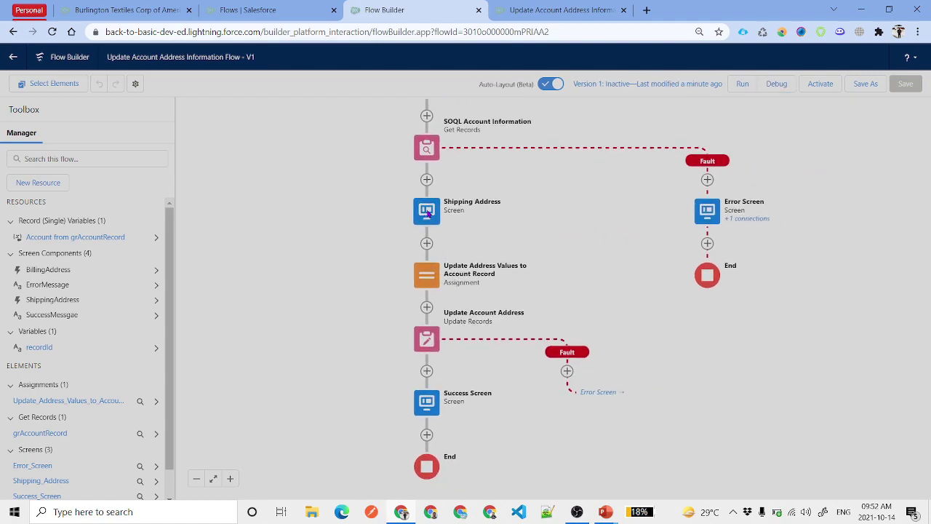
pyautogui.doubleClick(428, 211)
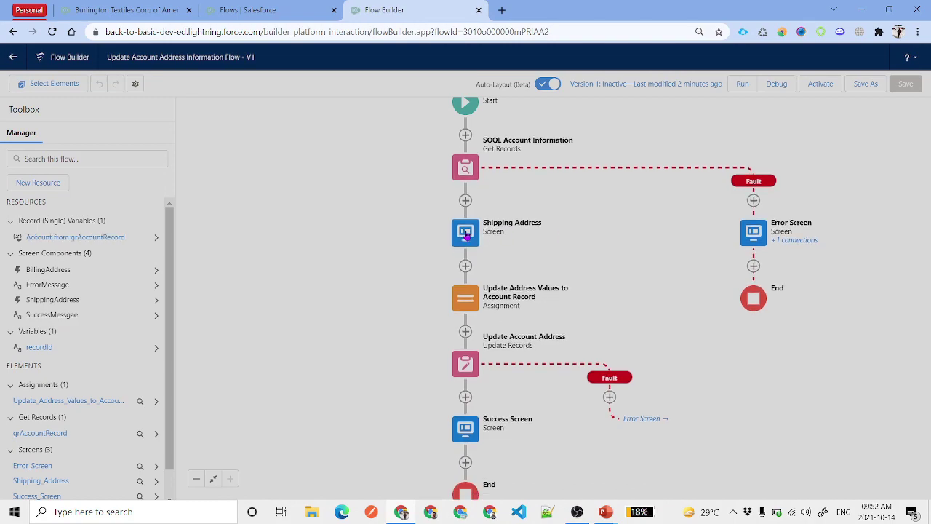
pyautogui.doubleClick(466, 232)
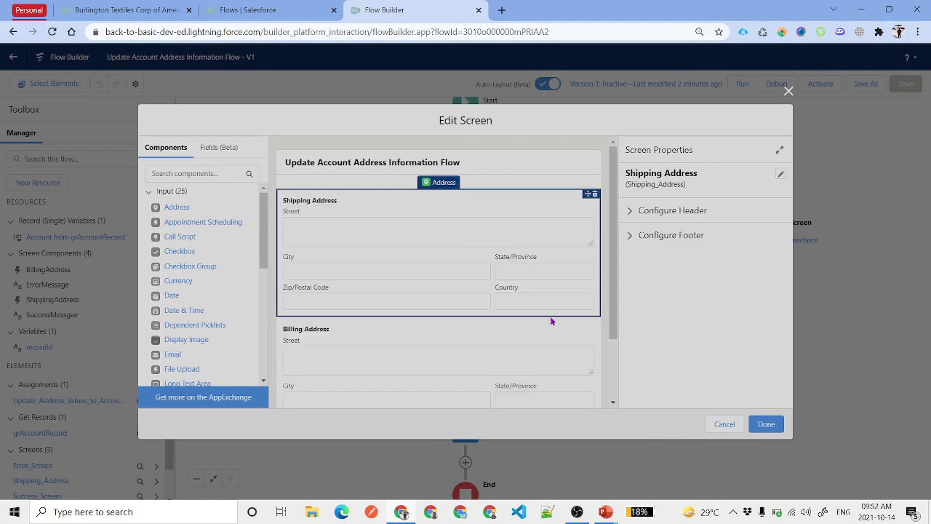
pyautogui.click(550, 320)
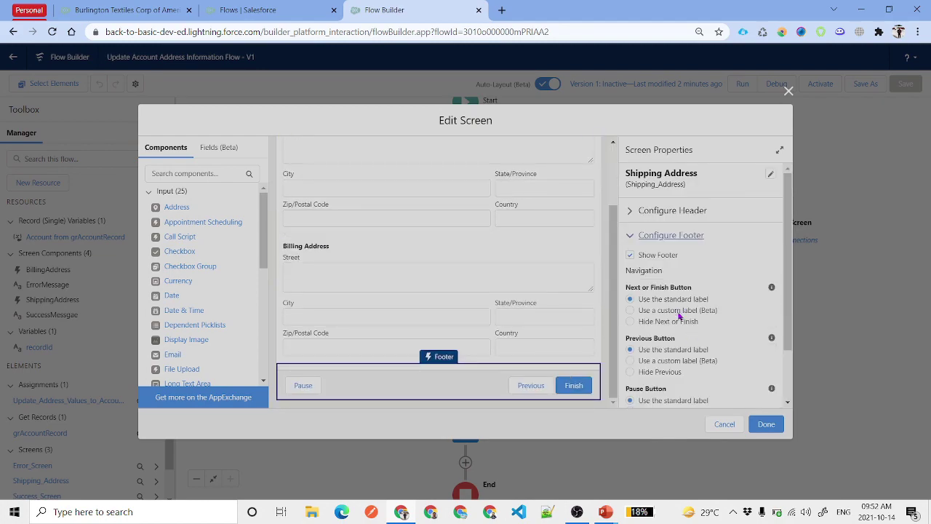
pyautogui.scroll(-2, 688, 348)
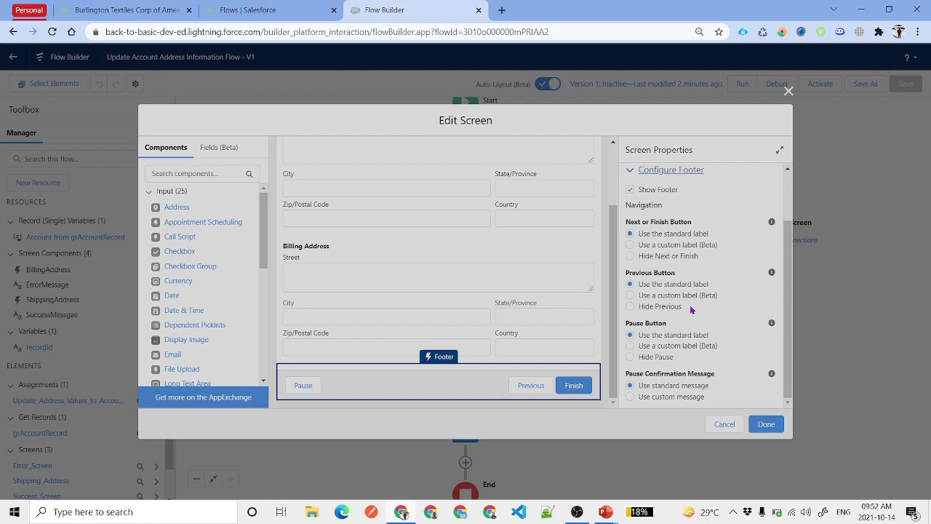
pyautogui.click(680, 245)
pyautogui.click(670, 285)
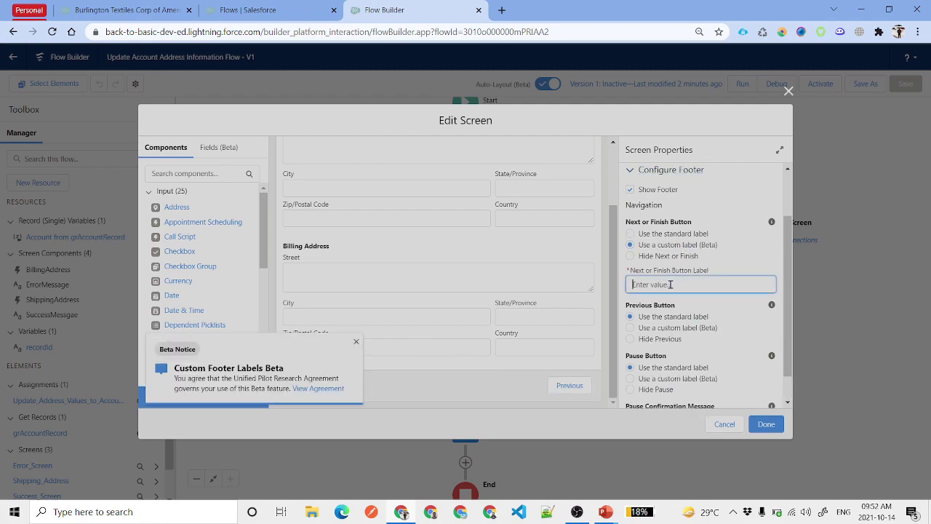
pyautogui.write('Click Next to Update Address')
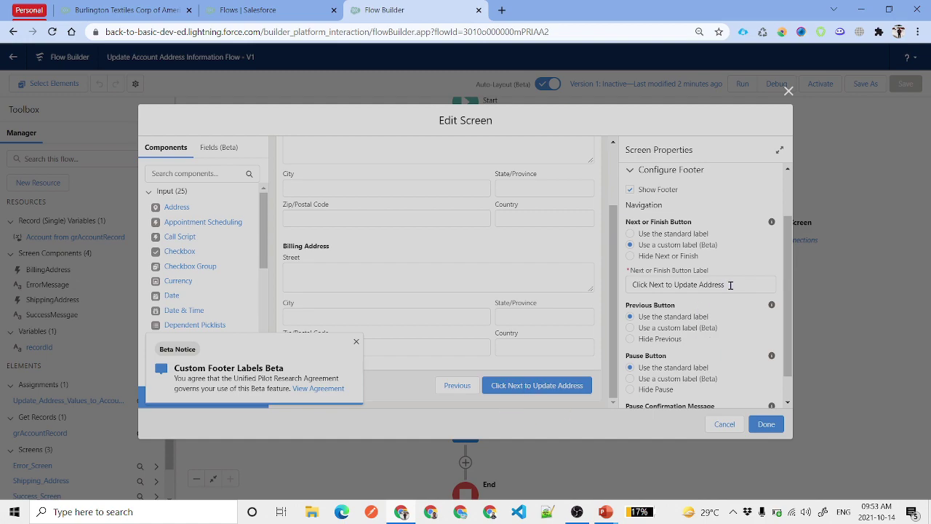
pyautogui.moveTo(730, 285); pyautogui.dragTo(590, 282)
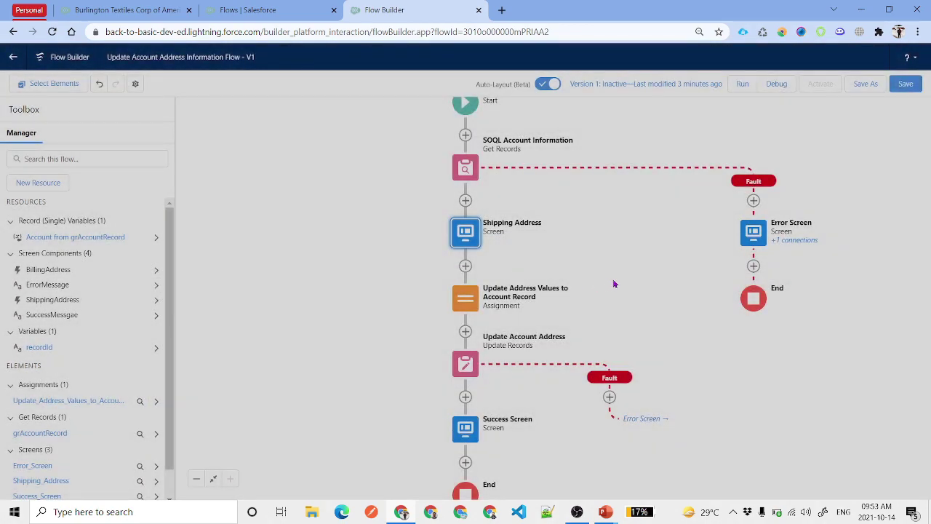
# Save and activate the flow, then return to the Burlington Textiles account page.
pyautogui.click(906, 84)
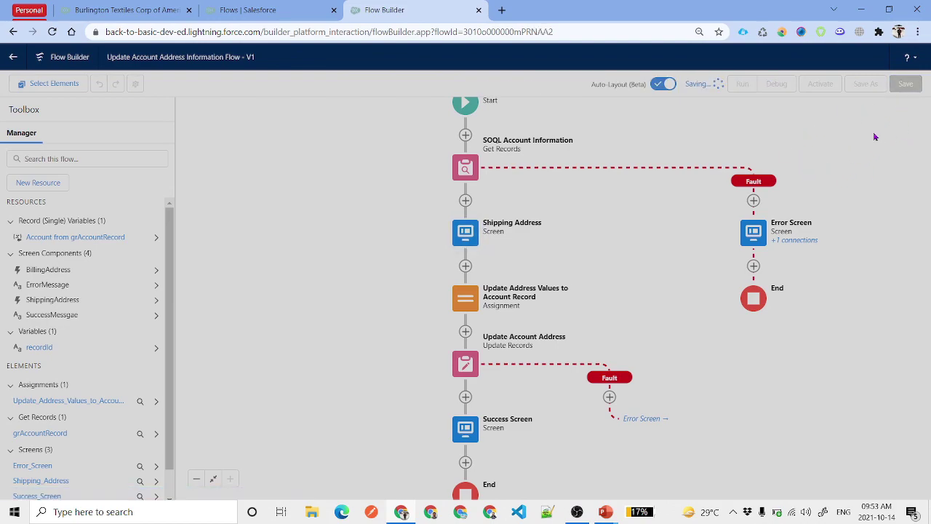
pyautogui.click(820, 85)
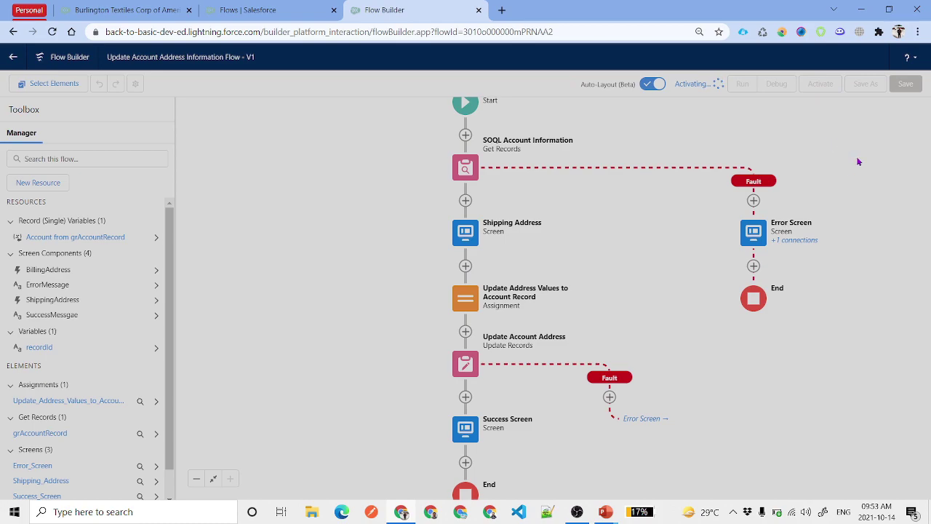
pyautogui.click(136, 9)
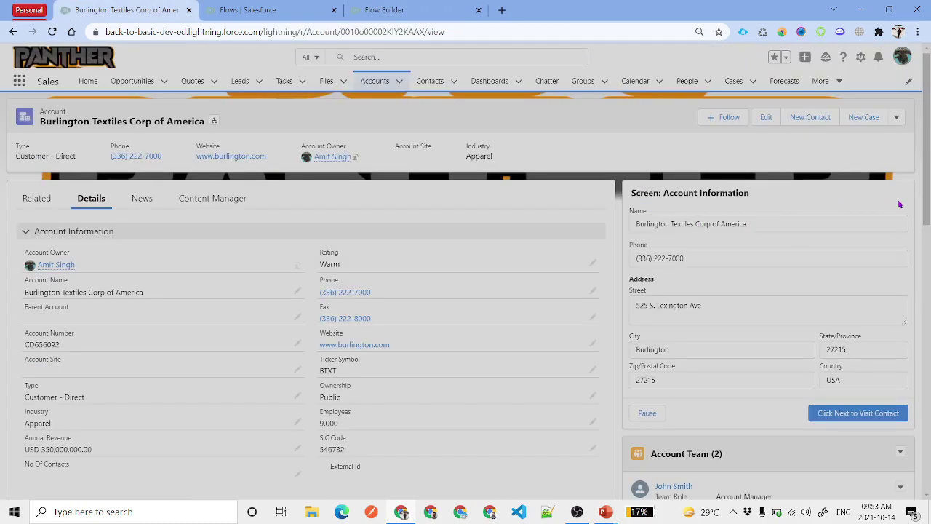
# In Edit Page, set the account page's Flow component to Update Account Address Information Flow.
pyautogui.click(861, 59)
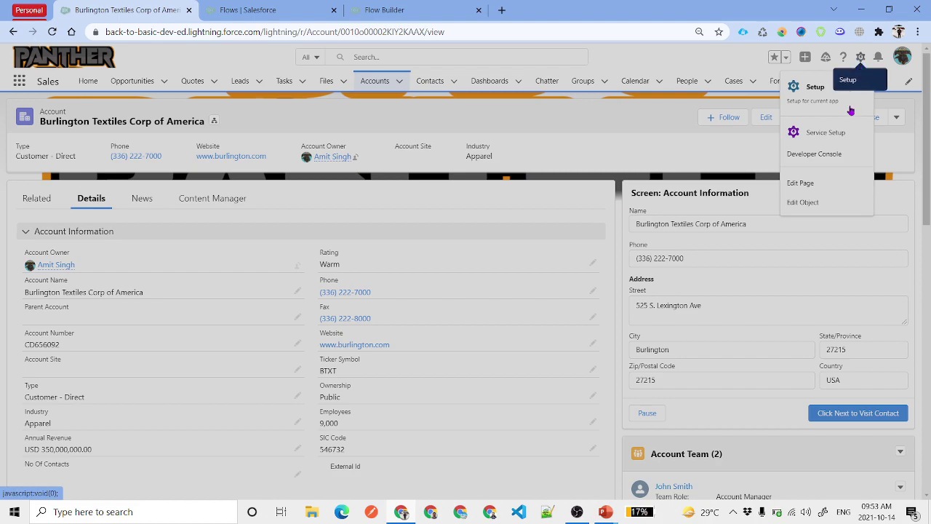
pyautogui.click(834, 183)
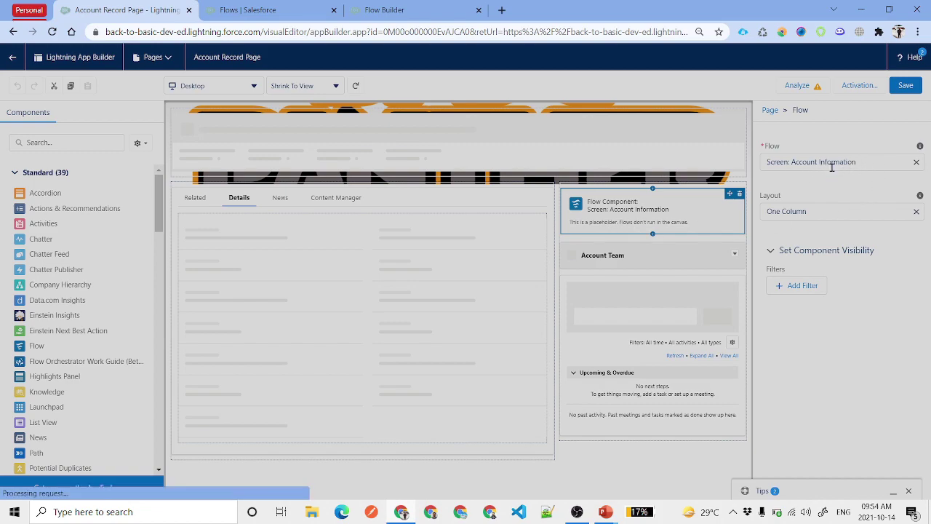
pyautogui.click(864, 161)
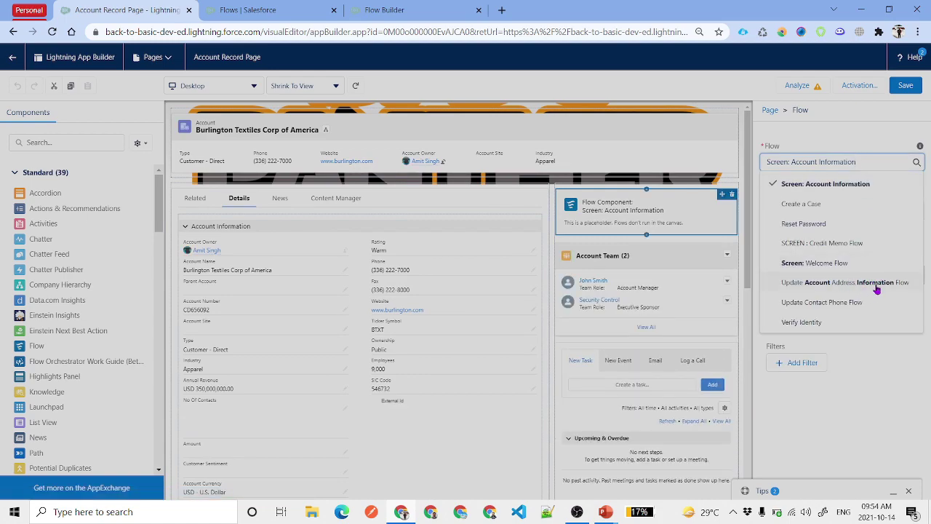
pyautogui.press('Down')
pyautogui.press('Down')
pyautogui.press('Down')
pyautogui.press('Down')
pyautogui.press('Return')
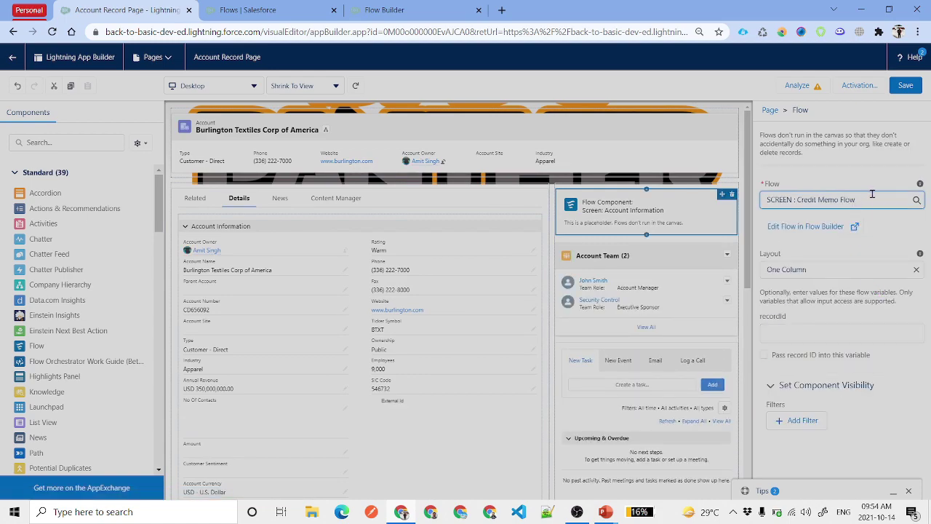
pyautogui.click(870, 197)
pyautogui.click(808, 322)
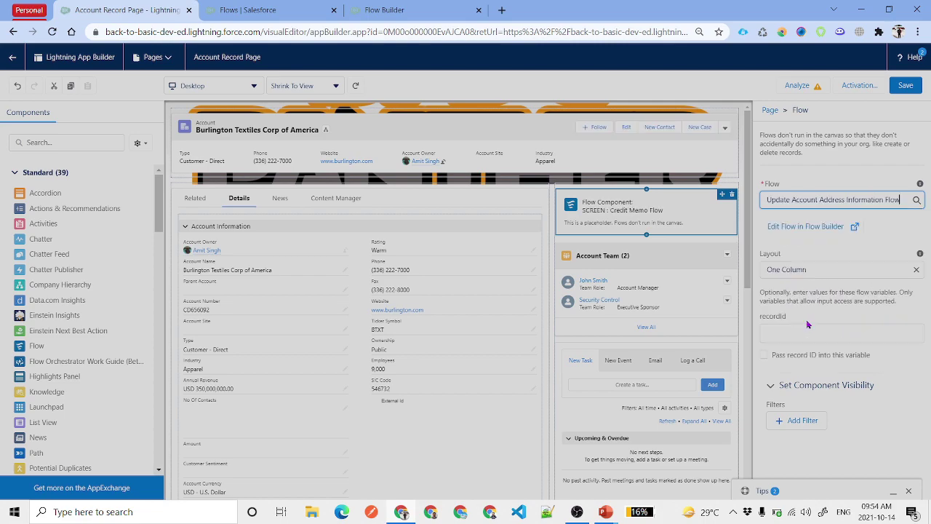
pyautogui.click(838, 178)
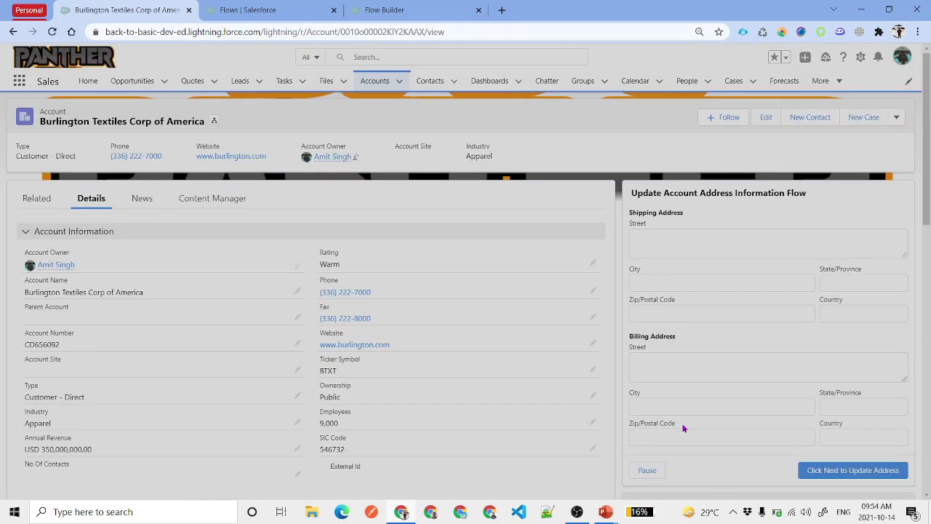
# Tick 'Pass record ID into this variable' for recordId, save the page, and go back.
pyautogui.scroll(-6, 382, 308)
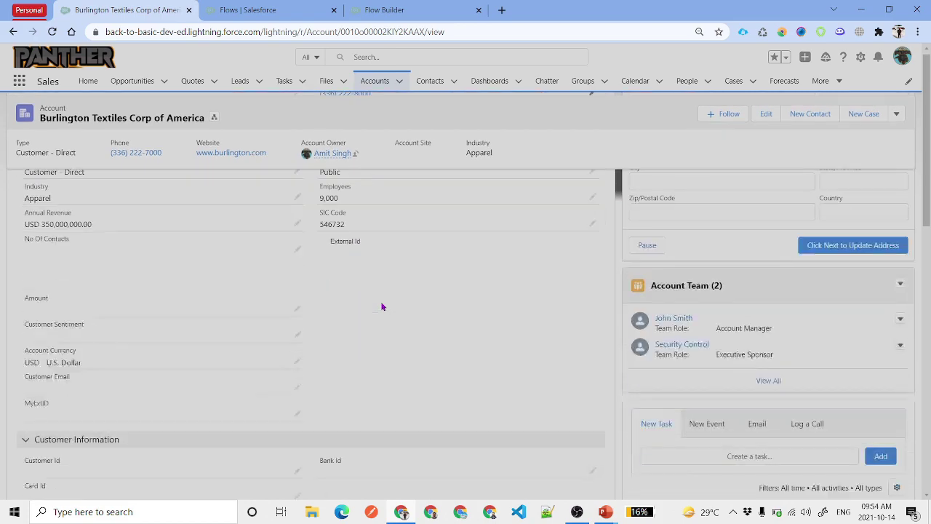
pyautogui.scroll(6, 426, 352)
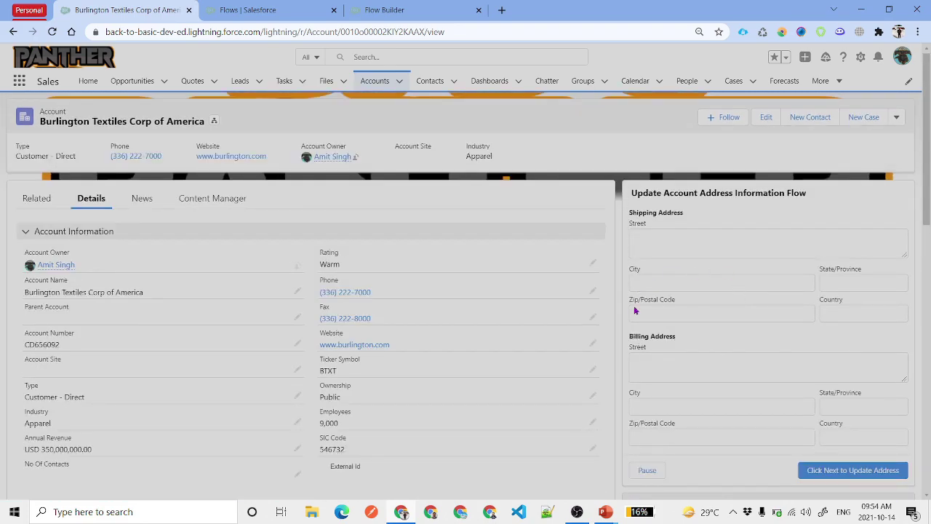
pyautogui.click(861, 57)
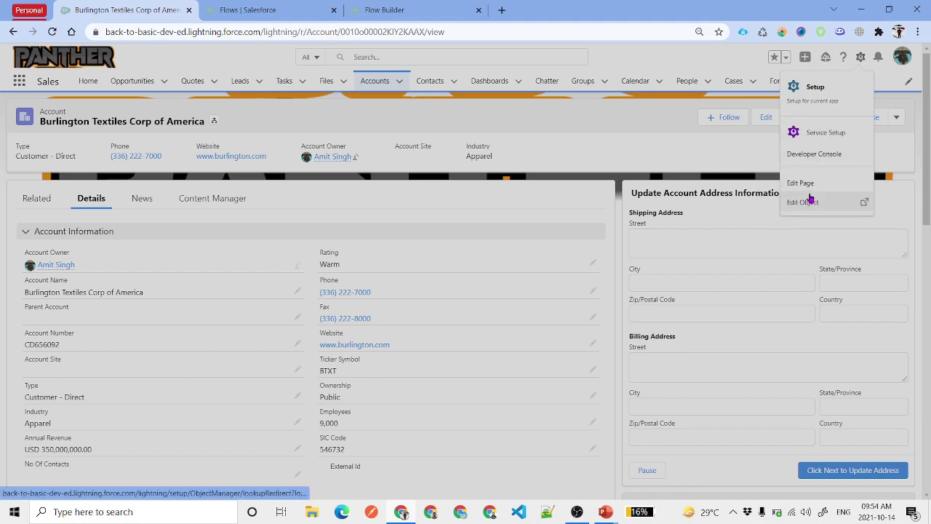
pyautogui.click(801, 183)
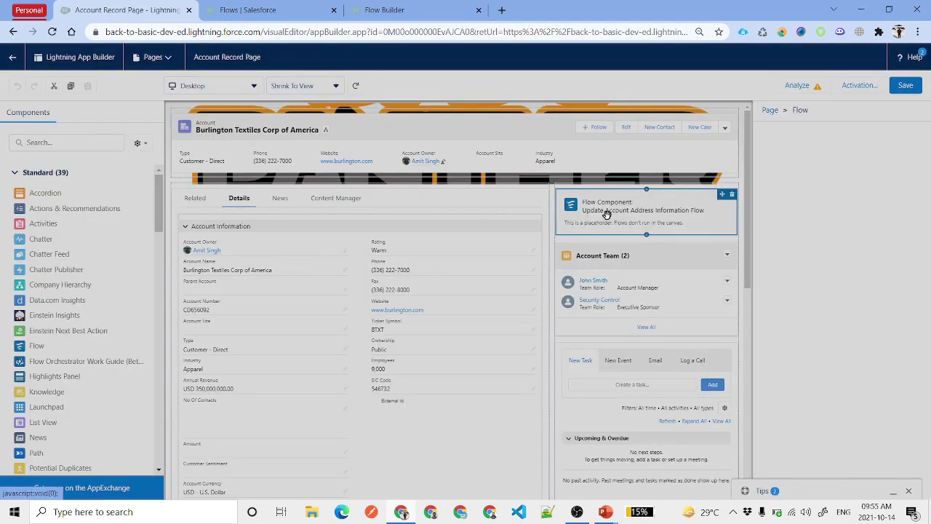
pyautogui.click(624, 222)
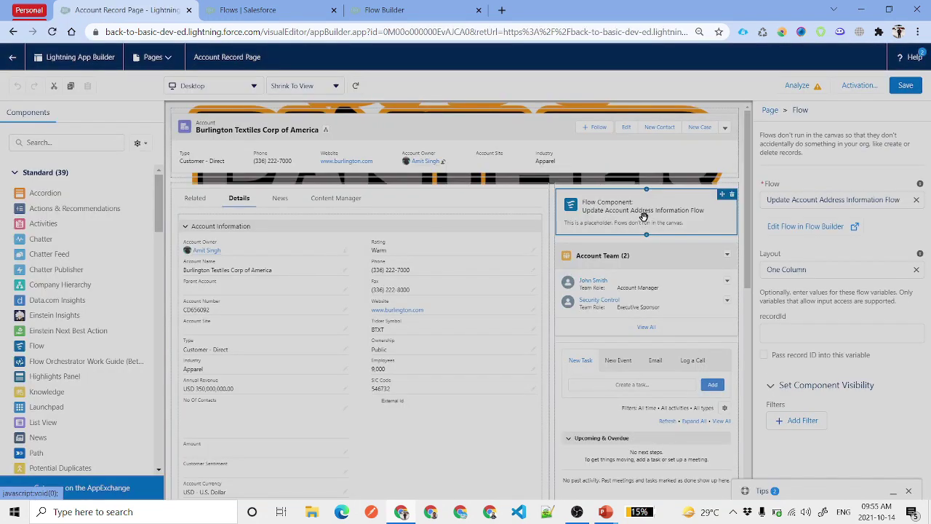
pyautogui.click(764, 356)
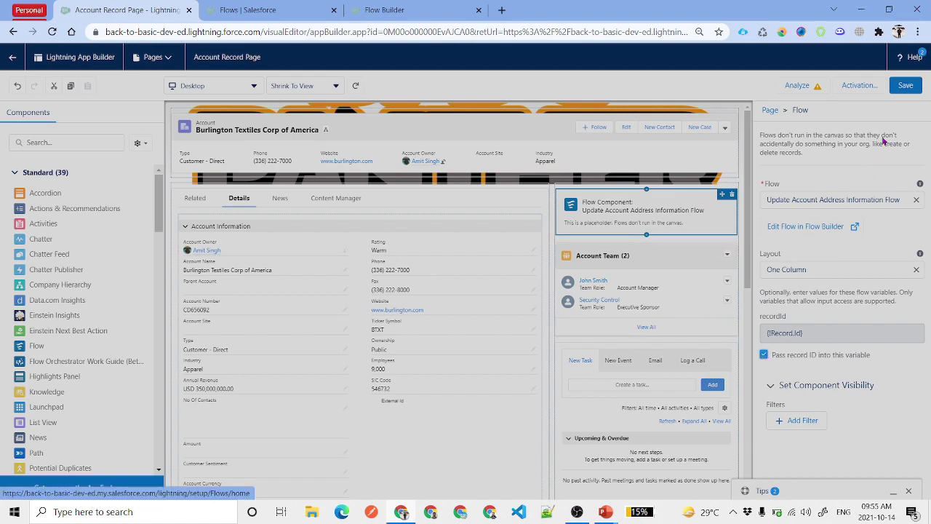
pyautogui.click(906, 85)
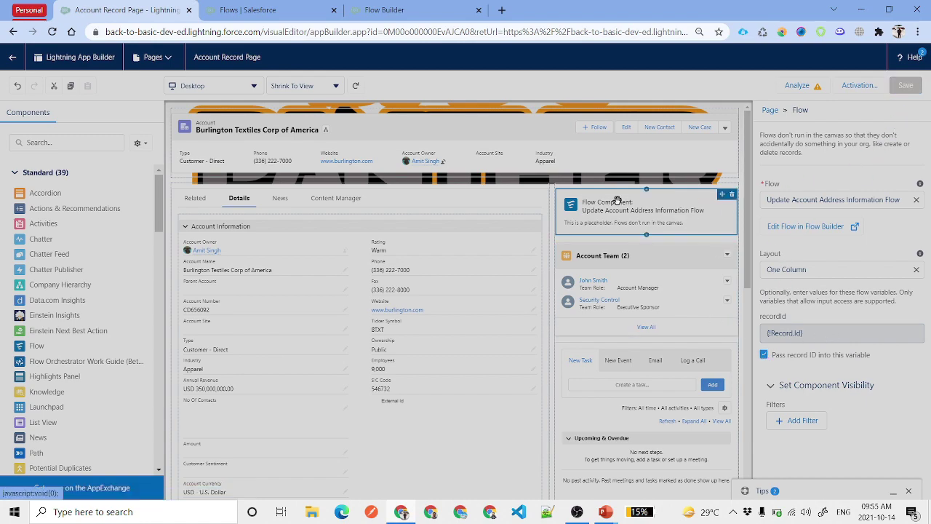
pyautogui.click(12, 57)
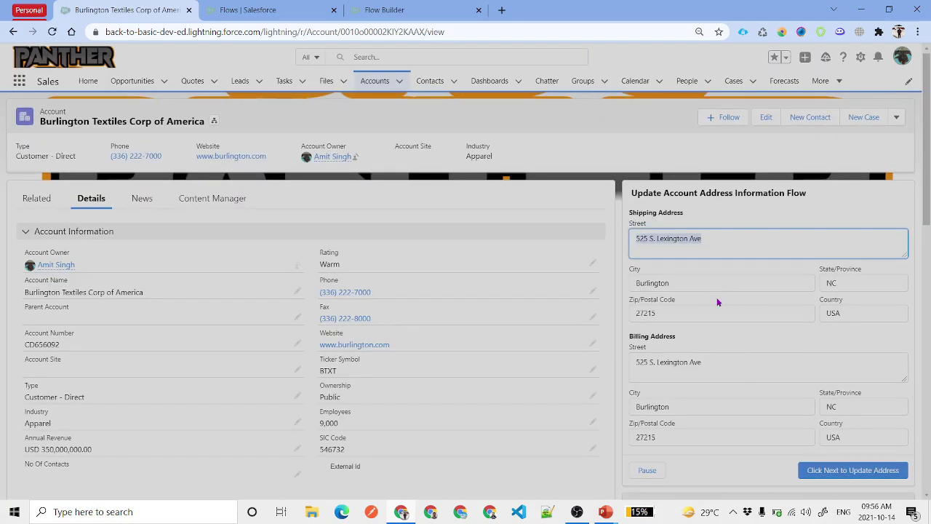
# Open Edge Communications-Mule1 and copy billing street 123 Main Street into Shipping Street.
pyautogui.click(380, 85)
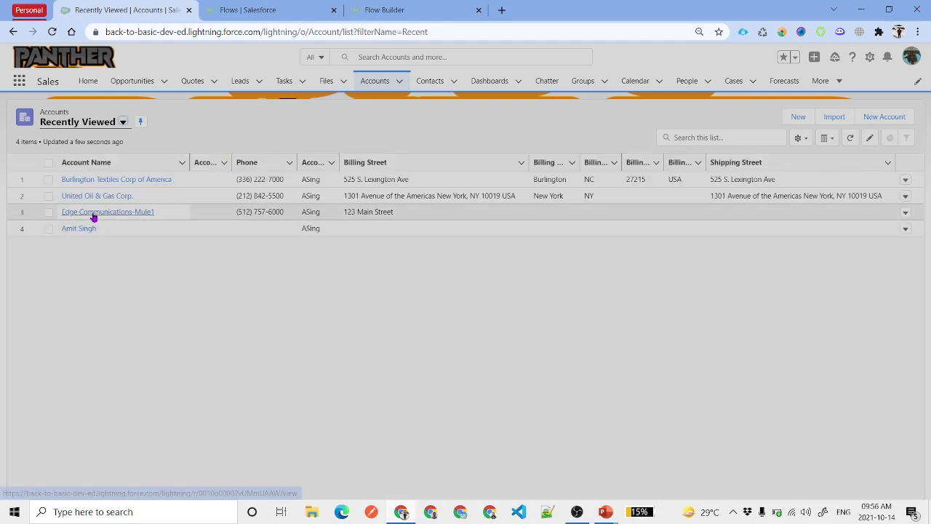
pyautogui.click(93, 213)
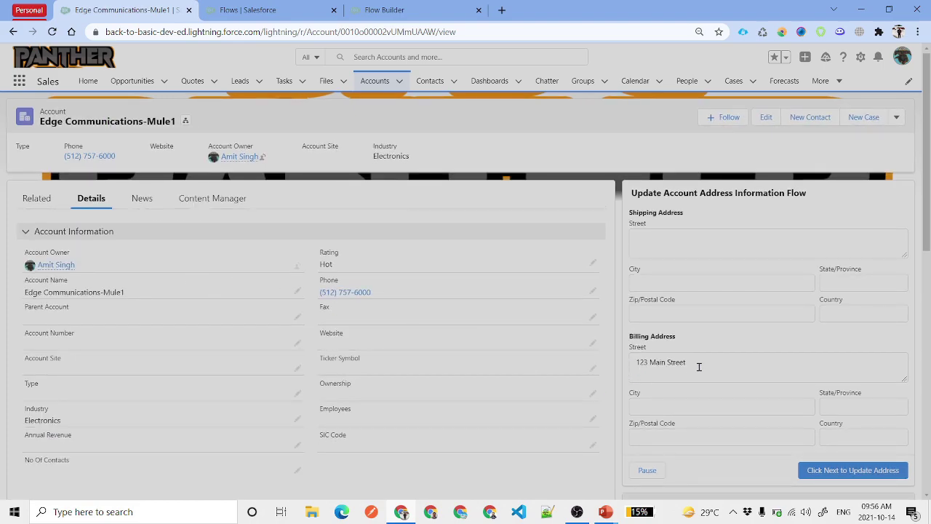
pyautogui.moveTo(699, 366); pyautogui.dragTo(600, 346)
pyautogui.hotkey('ctrl', 'c')
pyautogui.click(675, 246)
pyautogui.hotkey('ctrl', 'v')
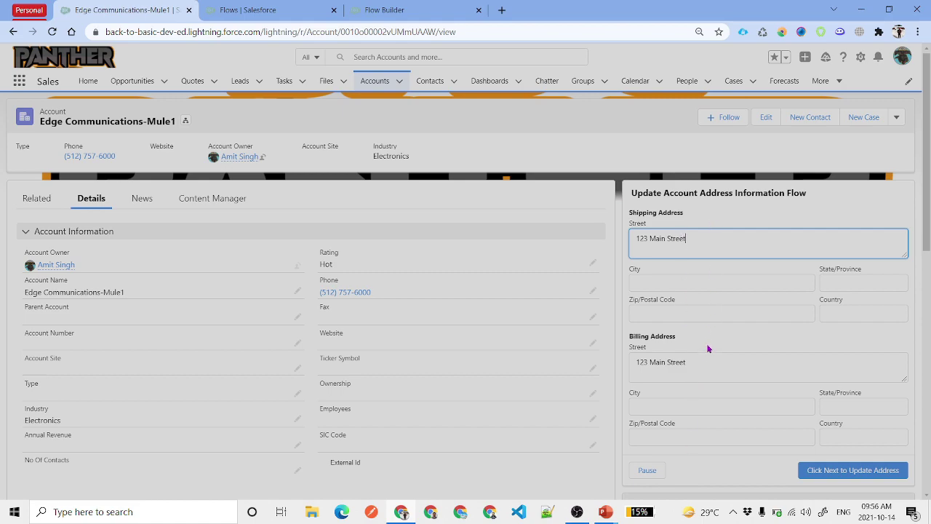
# Submit the update, finish the flow after Record Updated Successfully, and return to Flow Builder.
pyautogui.click(830, 469)
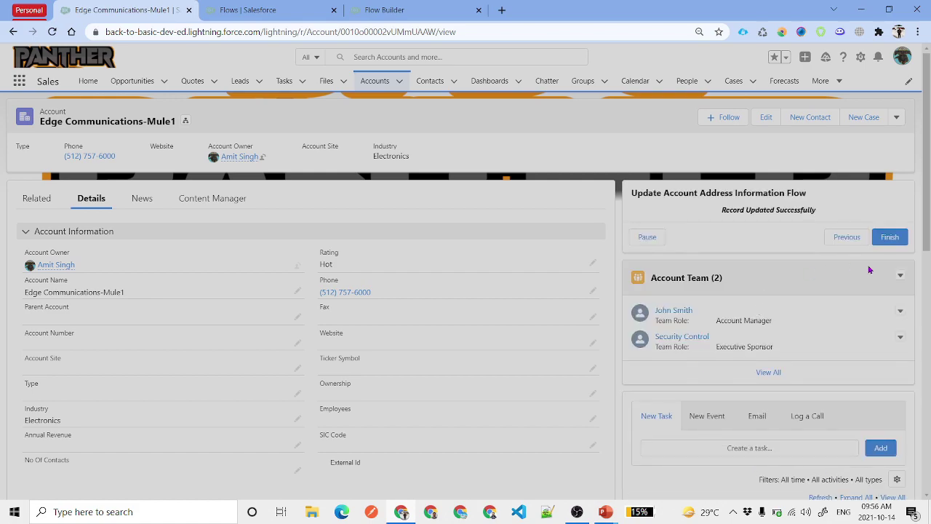
pyautogui.moveTo(724, 208); pyautogui.dragTo(805, 222)
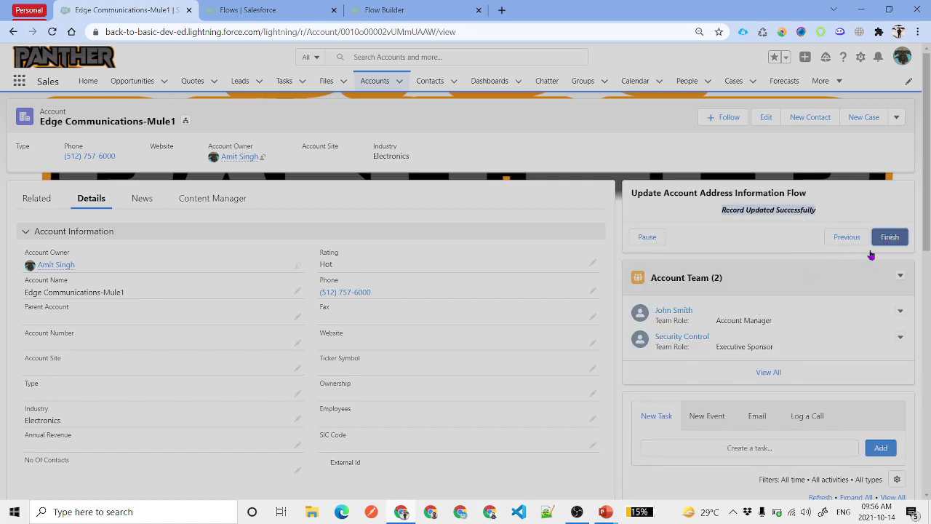
pyautogui.click(880, 240)
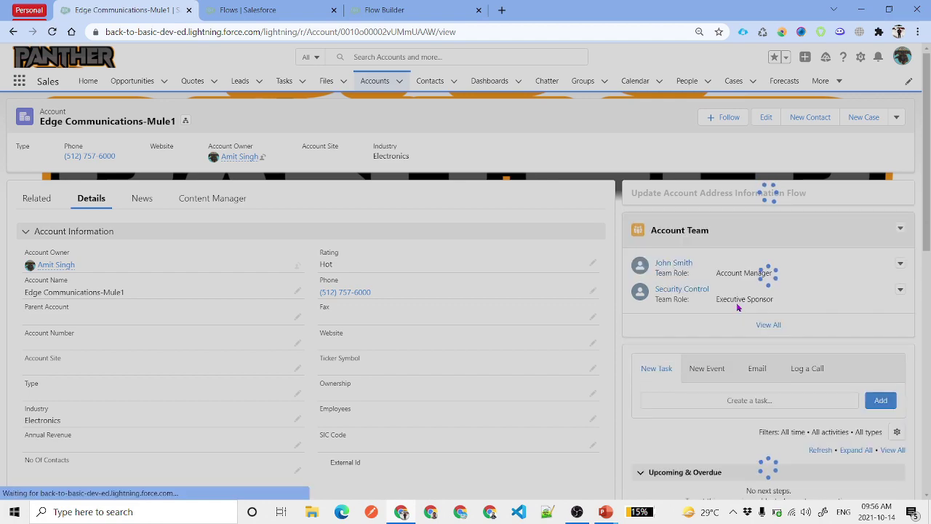
pyautogui.scroll(-8, 359, 229)
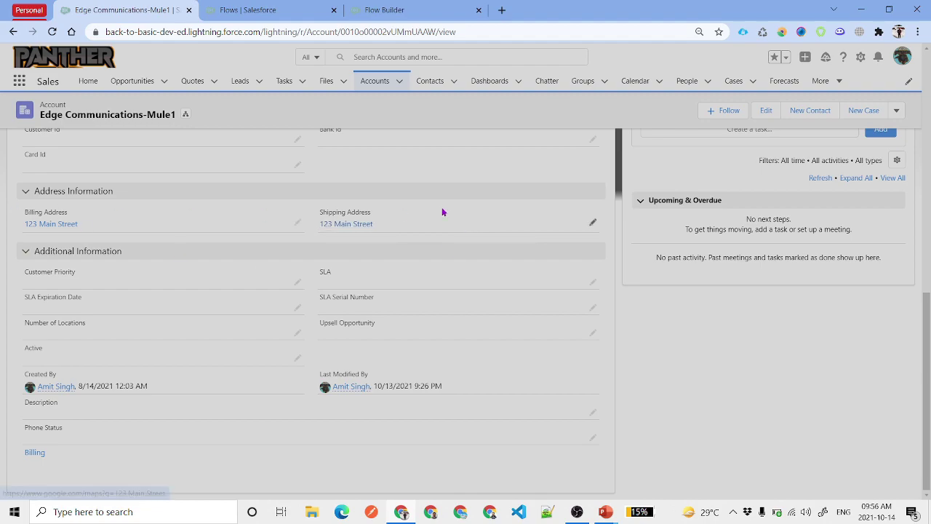
pyautogui.scroll(10, 468, 306)
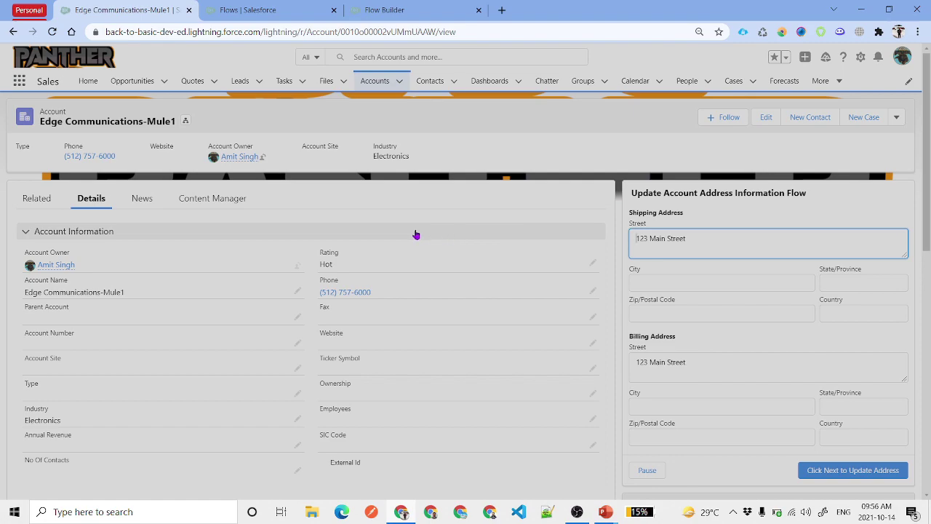
pyautogui.click(355, 6)
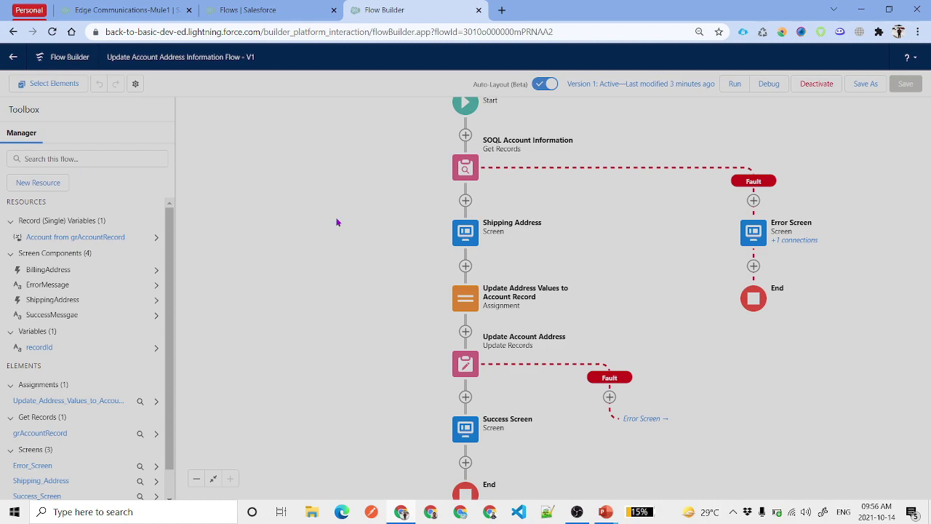